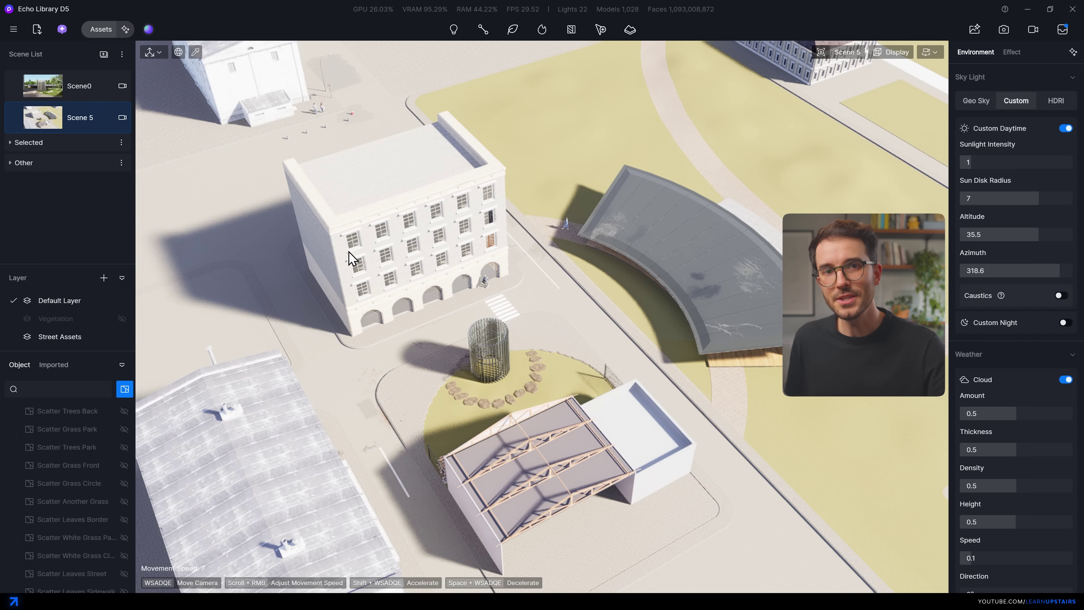
Unhide the Vegetation layer and its eight tree, grass and leaf scatters, then show Scene A
click(122, 318)
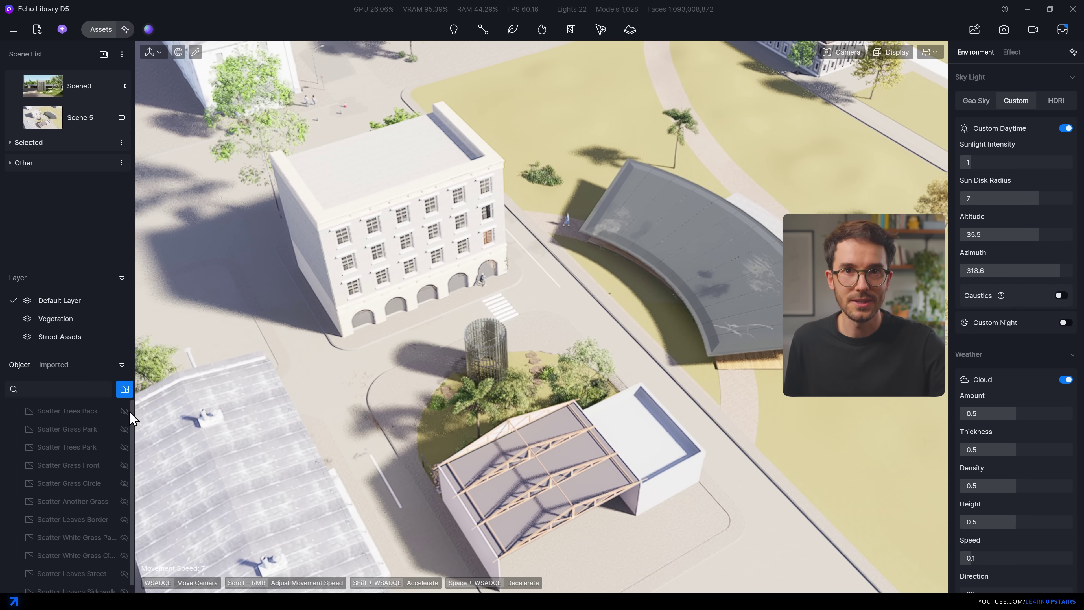
click(125, 411)
click(124, 429)
click(124, 447)
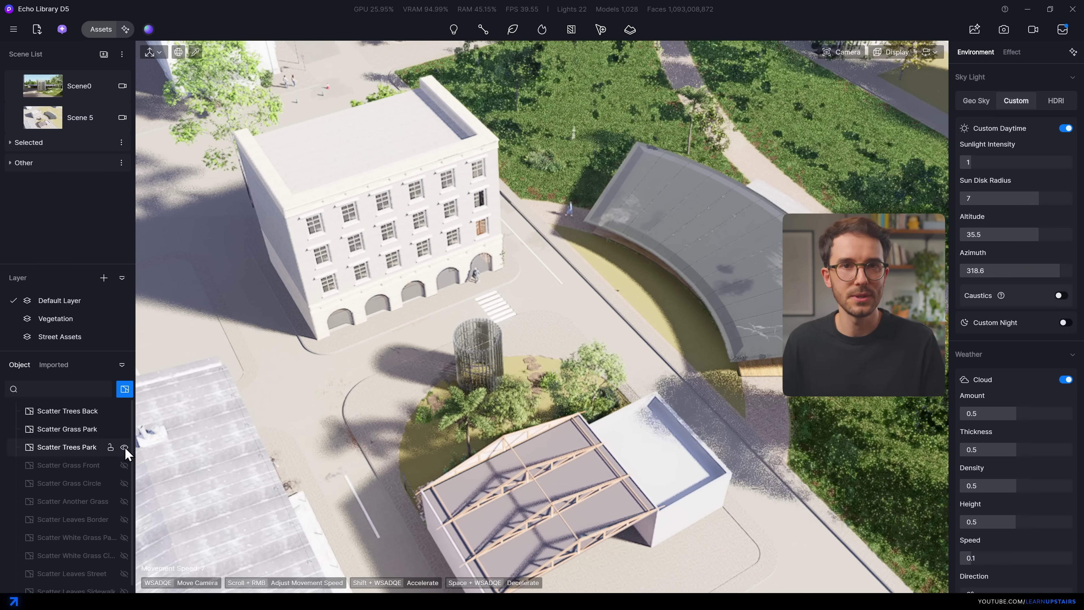
click(124, 465)
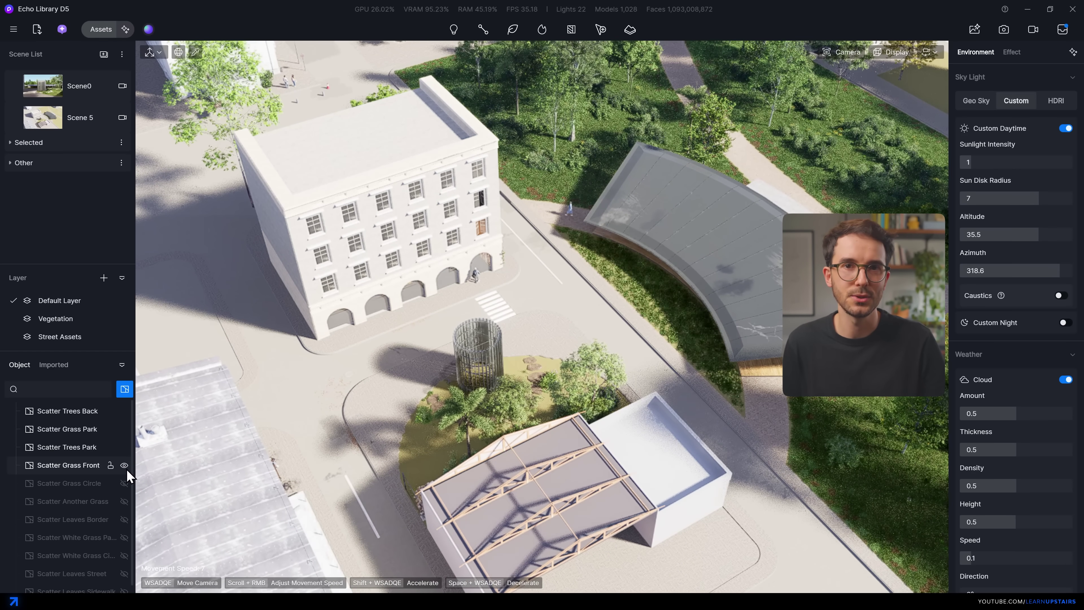
click(124, 502)
click(124, 520)
click(125, 537)
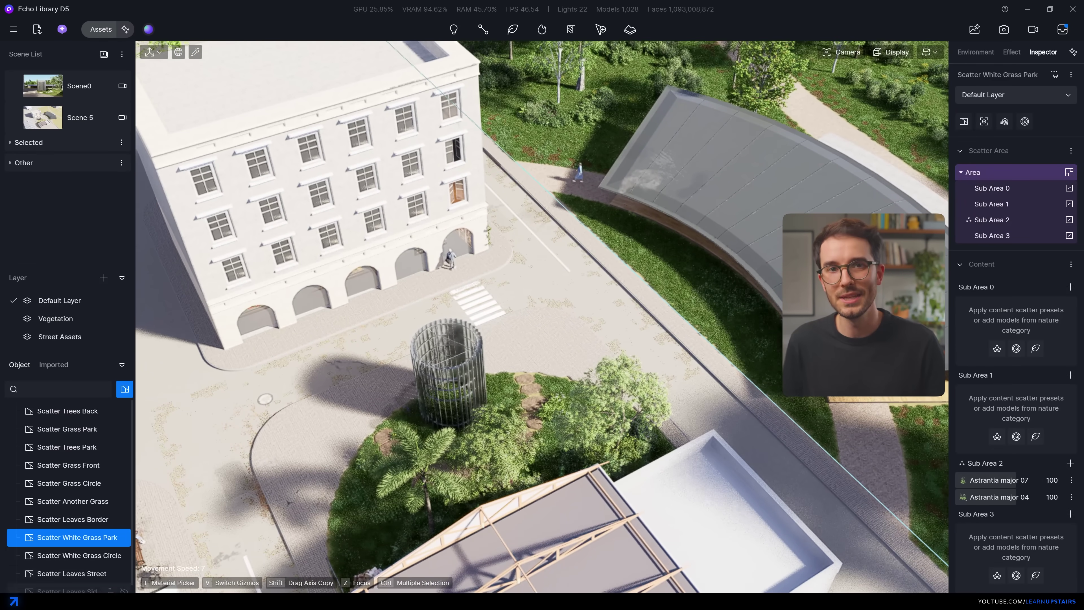
click(125, 555)
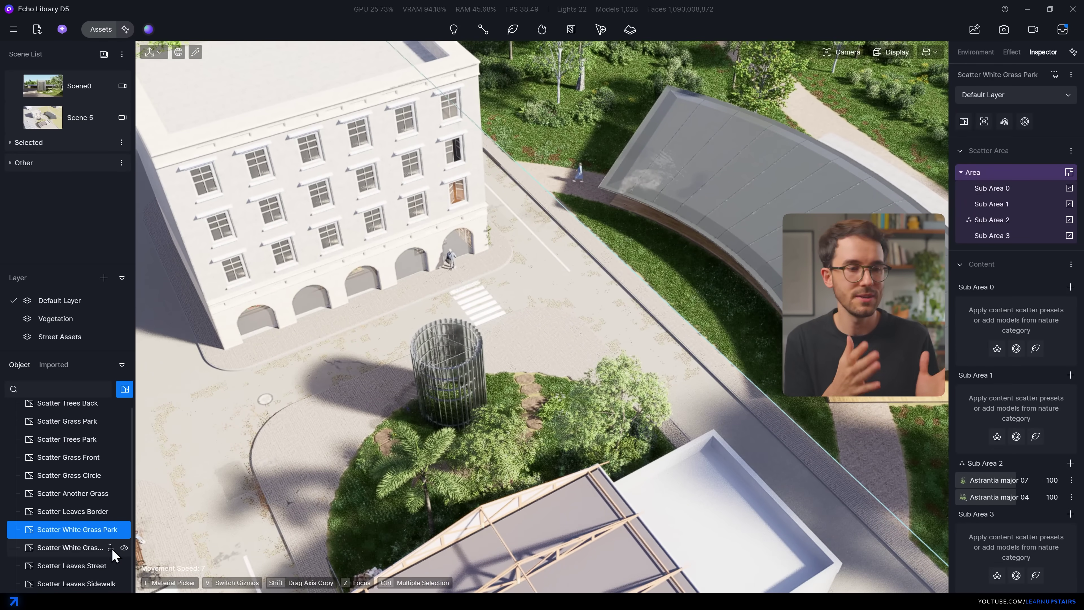
right_drag(503, 325, 505, 363)
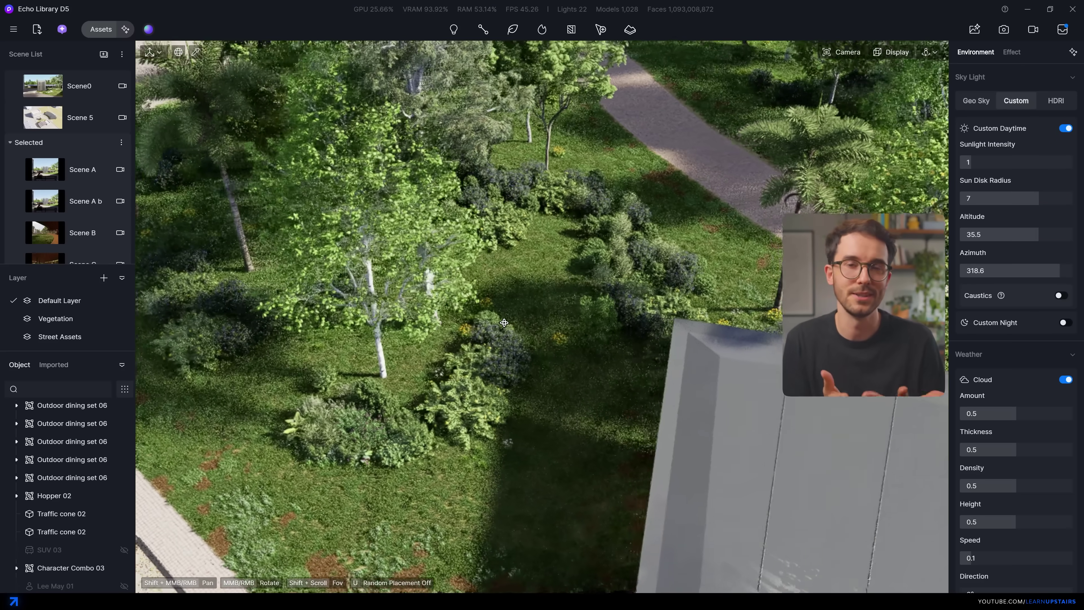
click(72, 171)
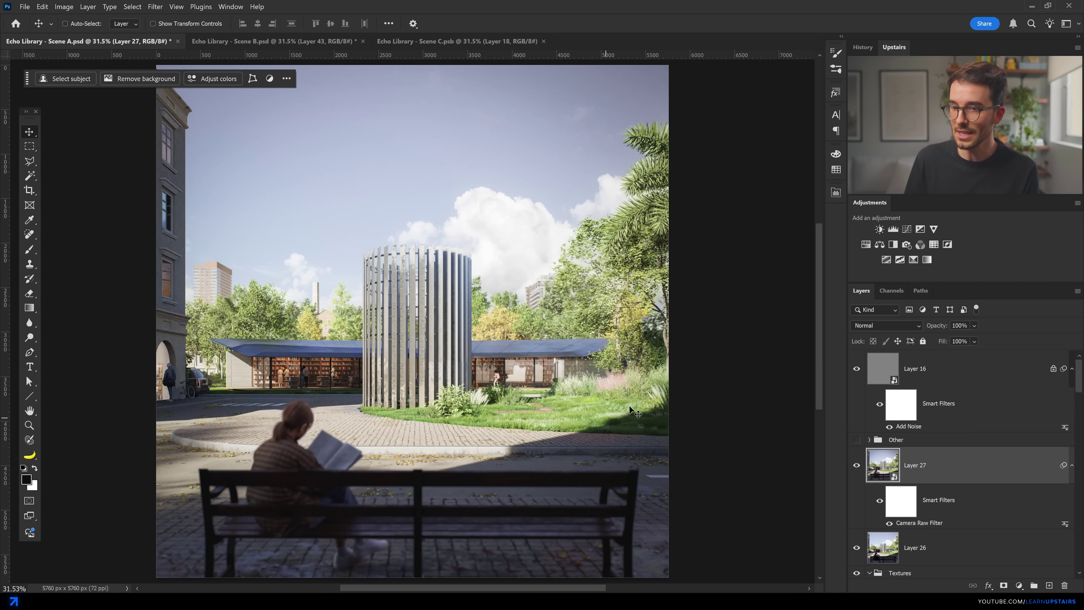
Zoom onto the library and add a Hue/Saturation layer shifting Yellows hue to -3
key(z)
click(572, 429)
drag(572, 429, 530, 370)
key(v)
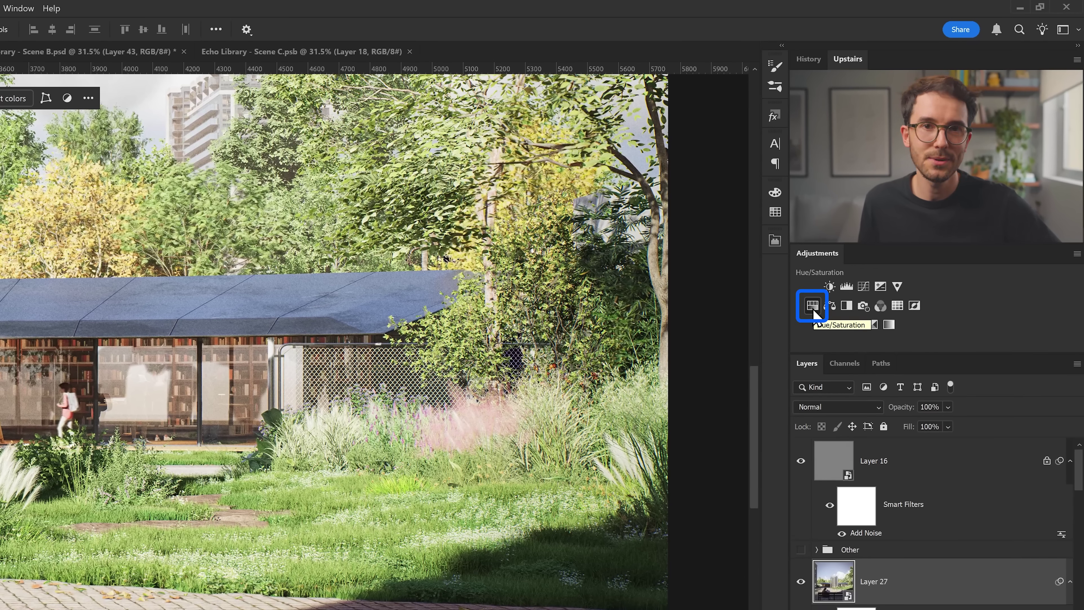
click(810, 301)
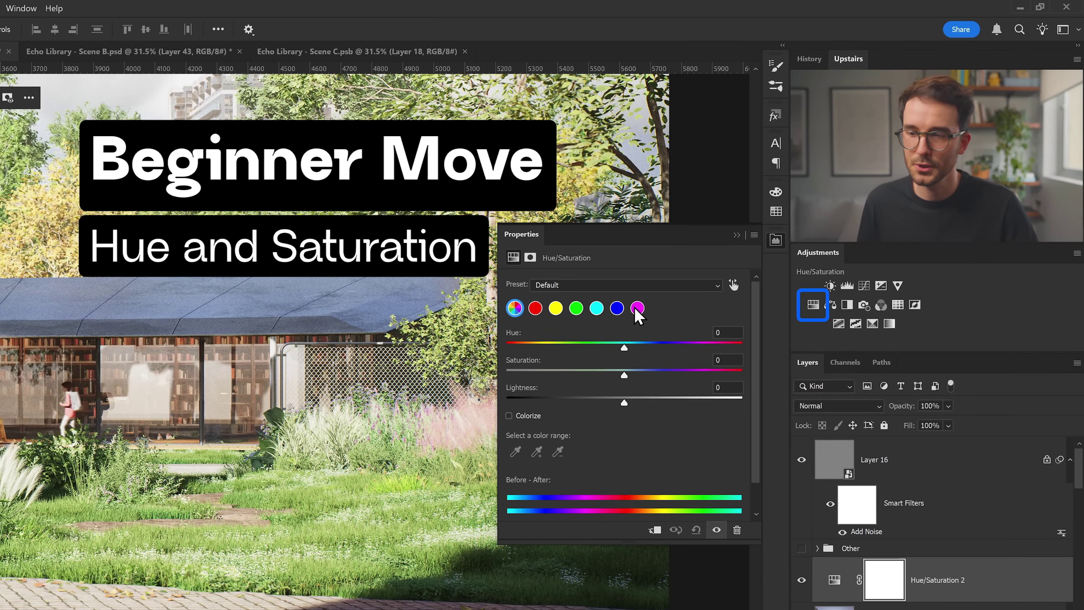
click(554, 308)
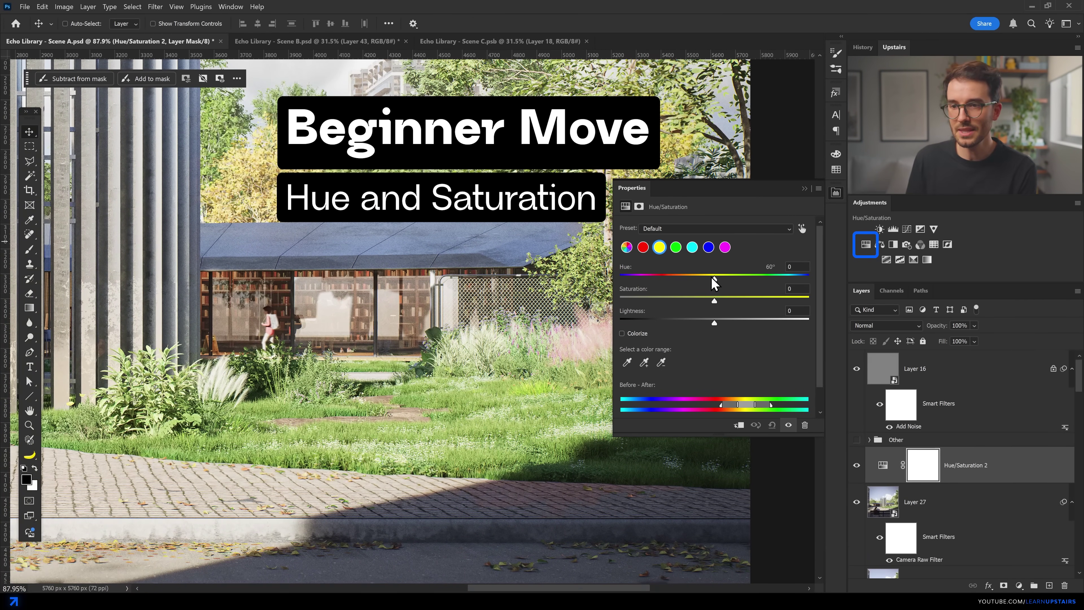
drag(713, 278, 704, 300)
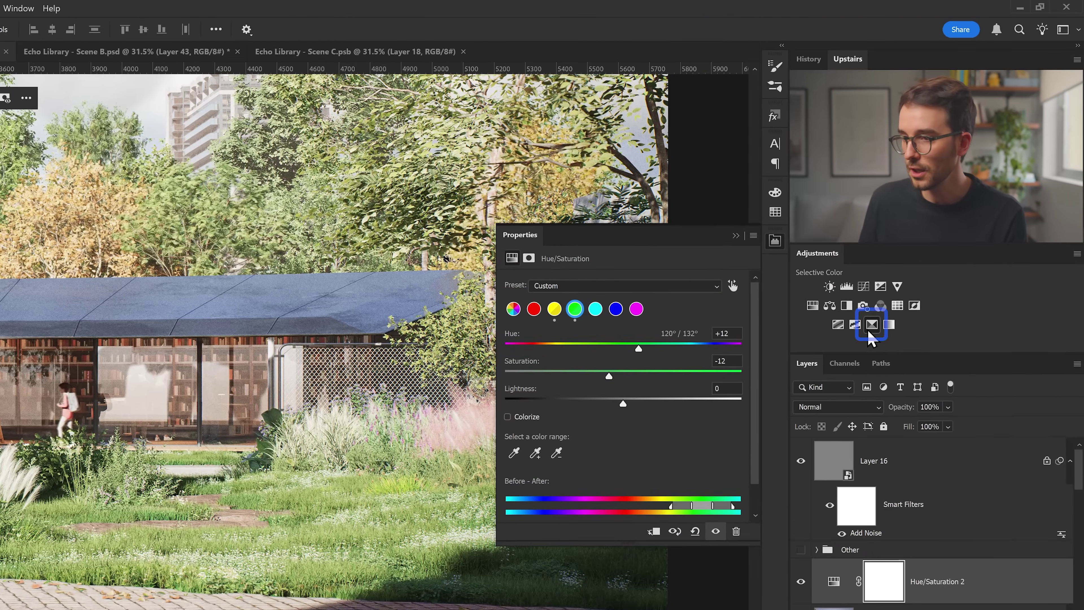
Add a Selective Color layer with Yellows cyan +30 and yellow -18
click(913, 259)
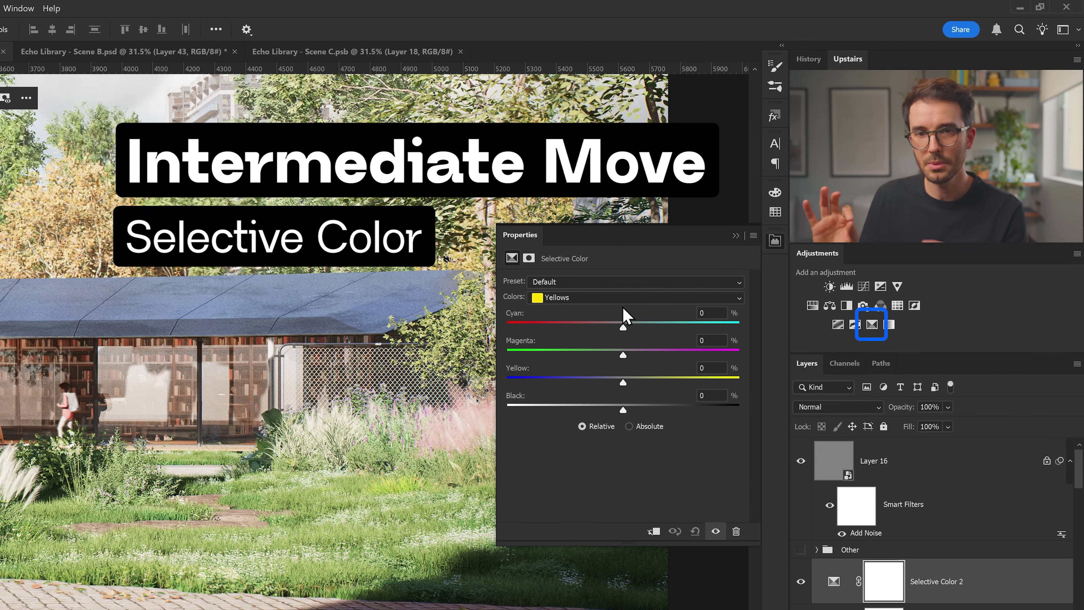
click(623, 298)
key(Escape)
drag(627, 324, 663, 324)
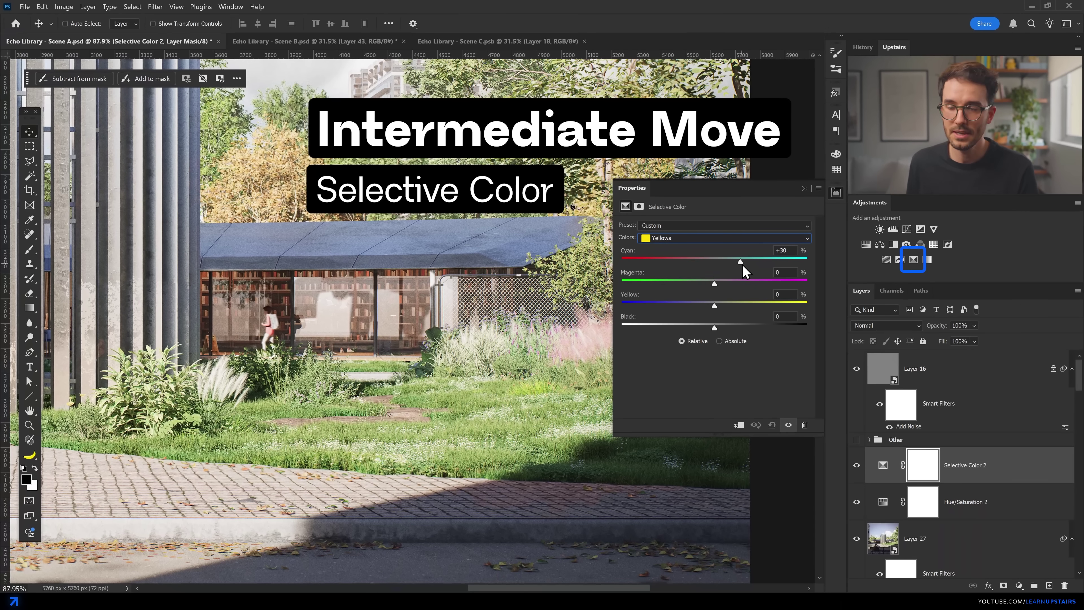
drag(683, 284, 698, 305)
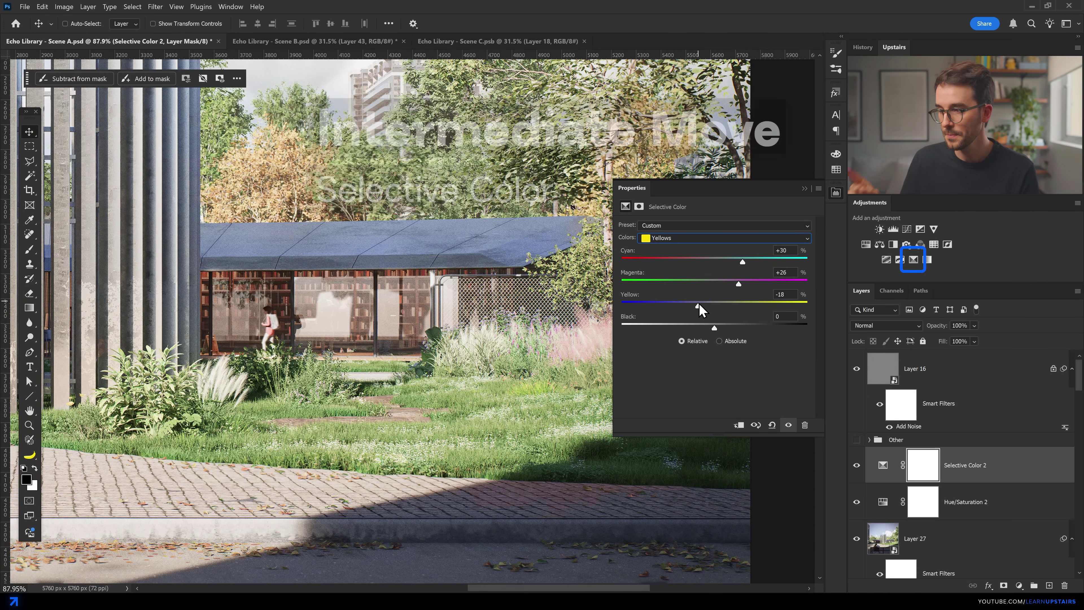
Hide Selective Color 2 and Hue/Saturation 2, then select Layer 27
click(857, 466)
click(856, 502)
scroll(896, 469, down, 2)
click(930, 463)
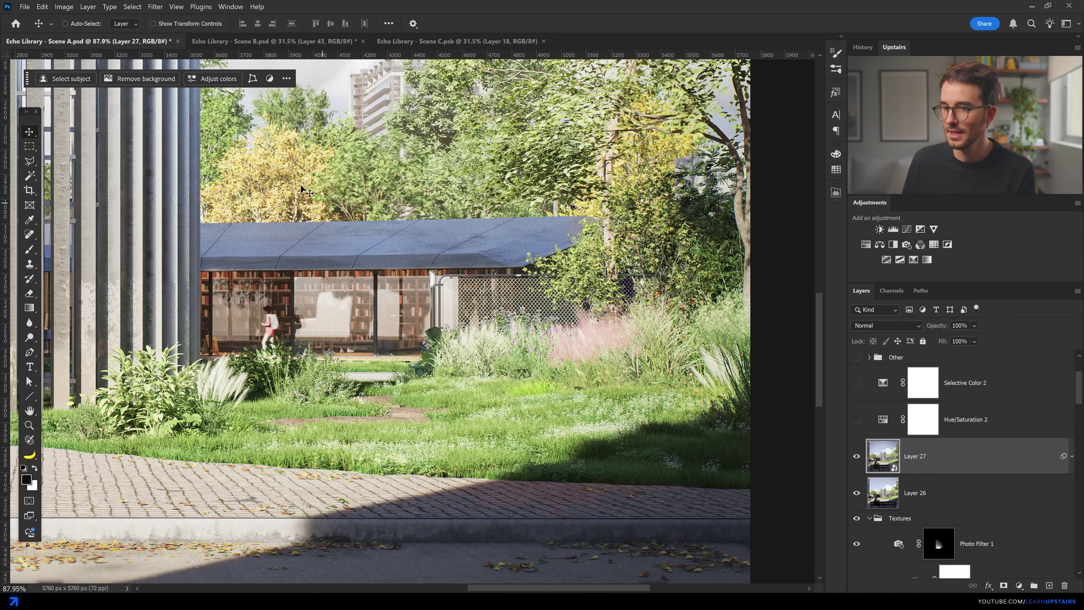
Apply a Camera Raw filter to Layer 27, shifting the greens' hue to +8
click(156, 7)
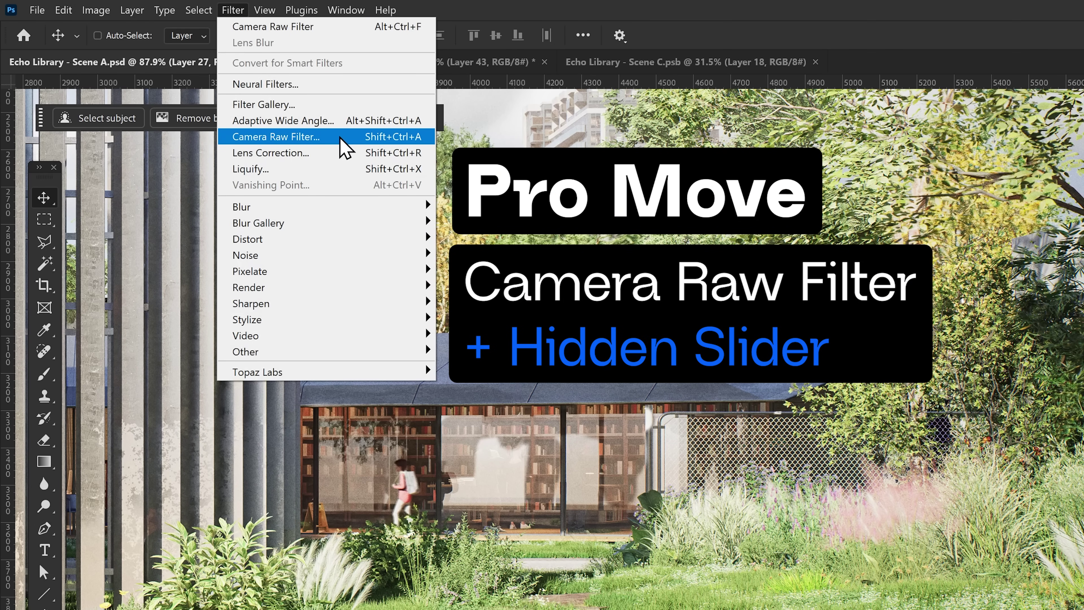
click(341, 138)
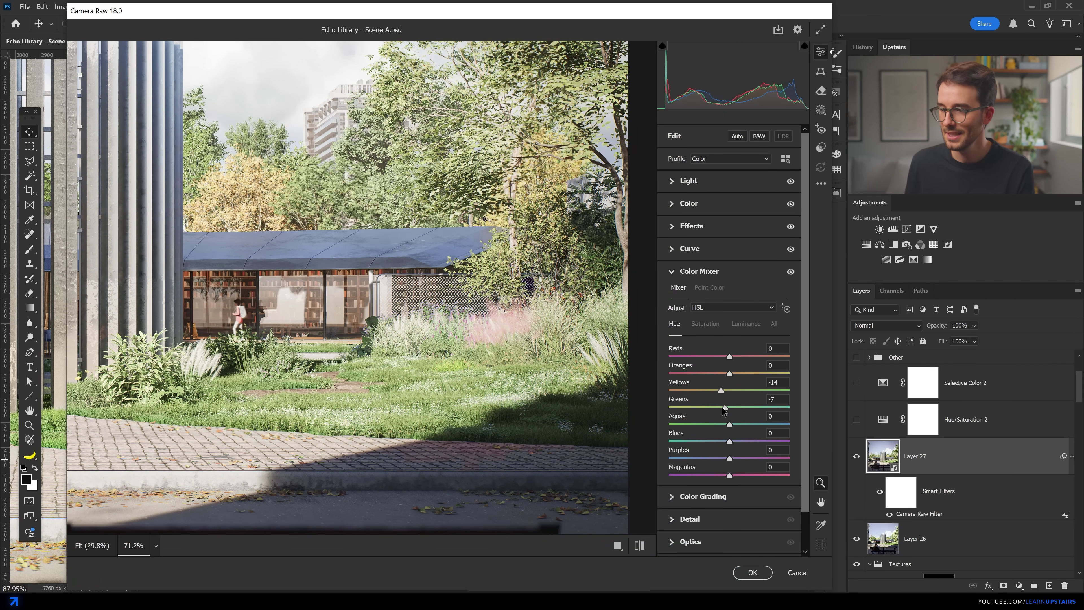
drag(725, 411, 732, 408)
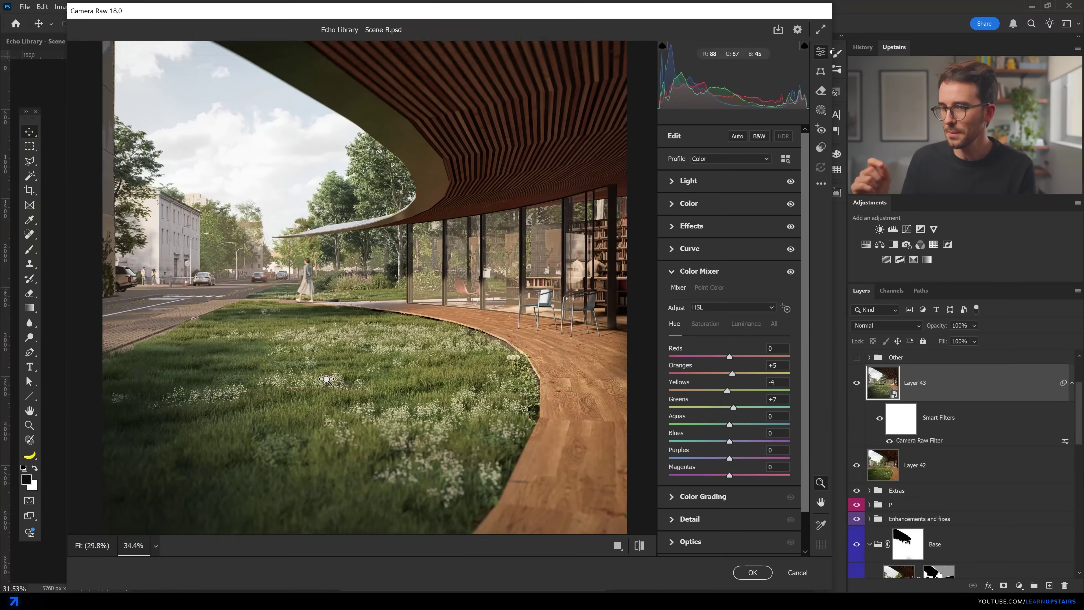
Zoom the preview onto the lawn and compare the Color Mixer saturation changes on and off
click(326, 379)
drag(380, 363, 443, 305)
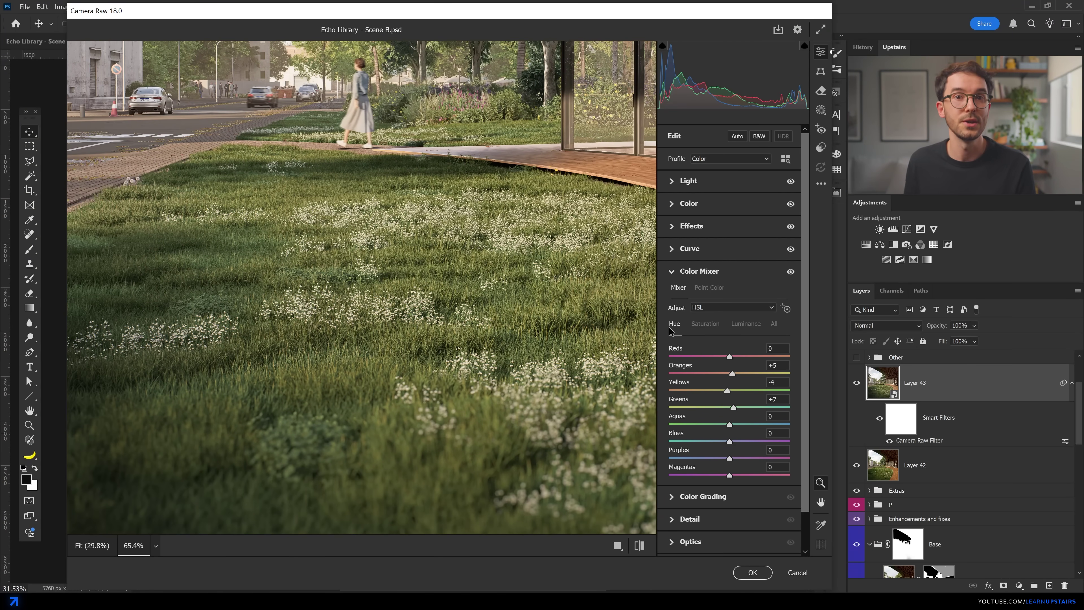
click(703, 327)
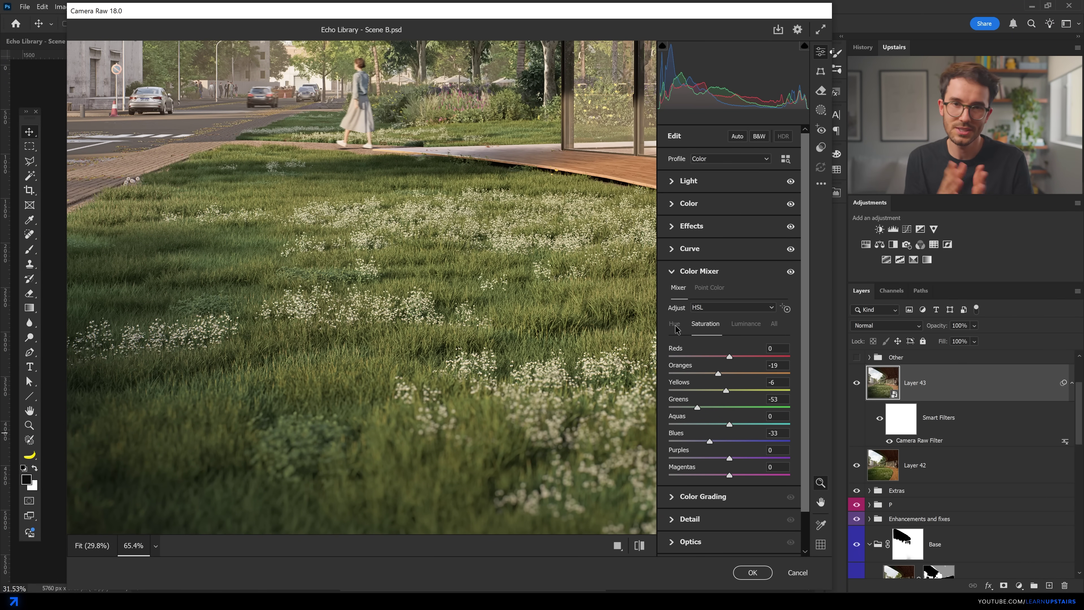
click(791, 272)
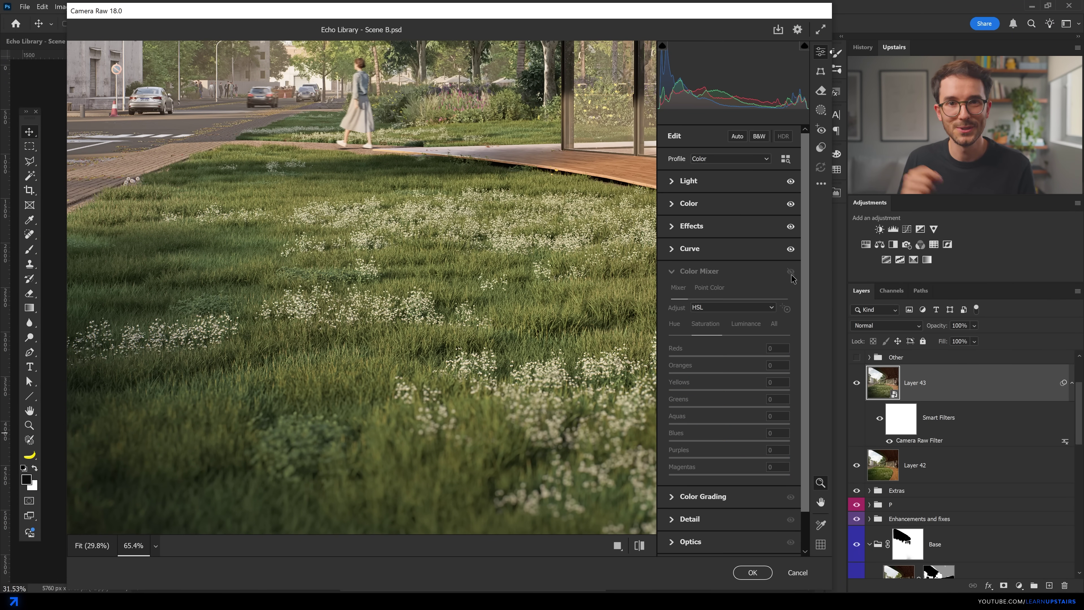
click(790, 276)
click(790, 276)
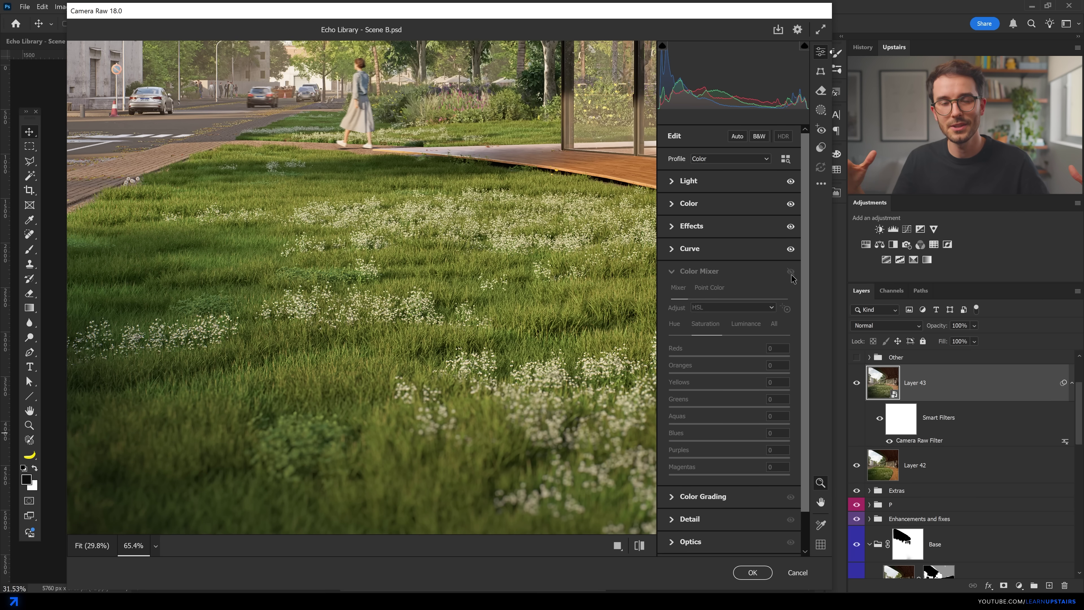
click(791, 273)
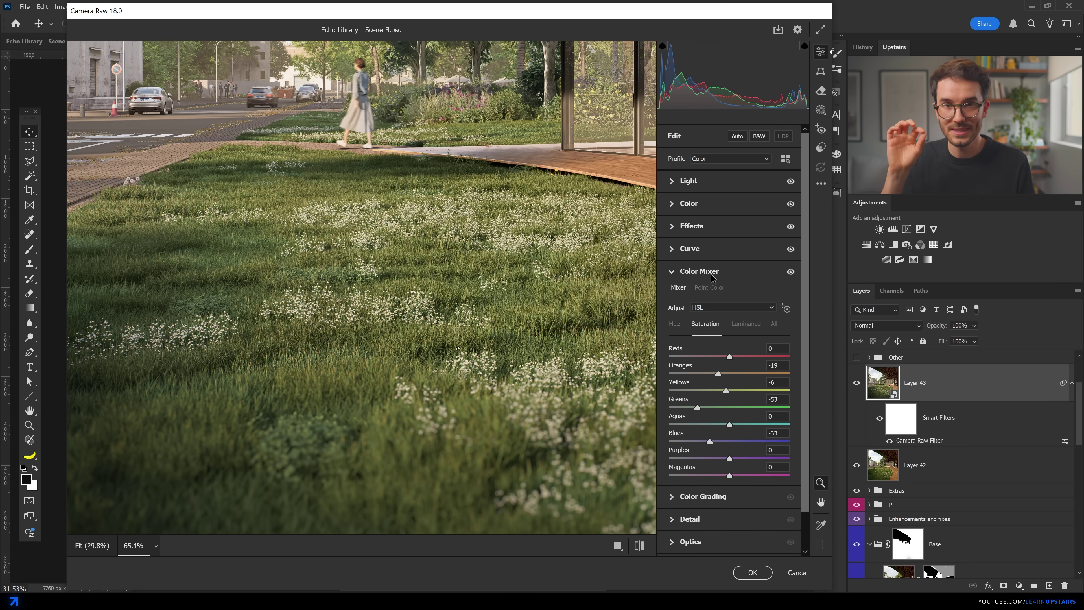
scroll(547, 274, down, 3)
drag(554, 290, 500, 253)
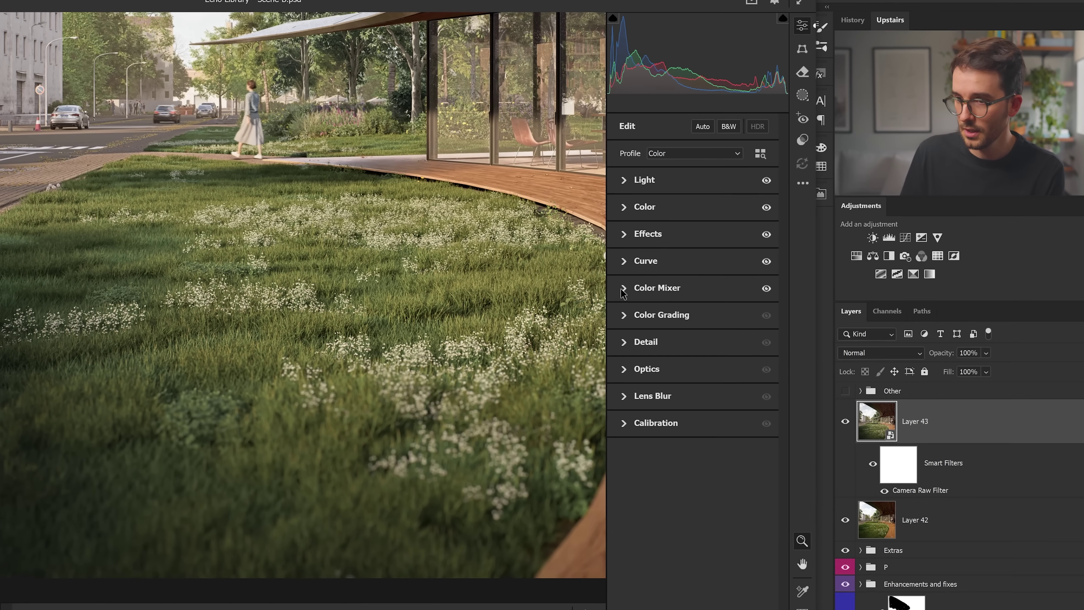
click(711, 276)
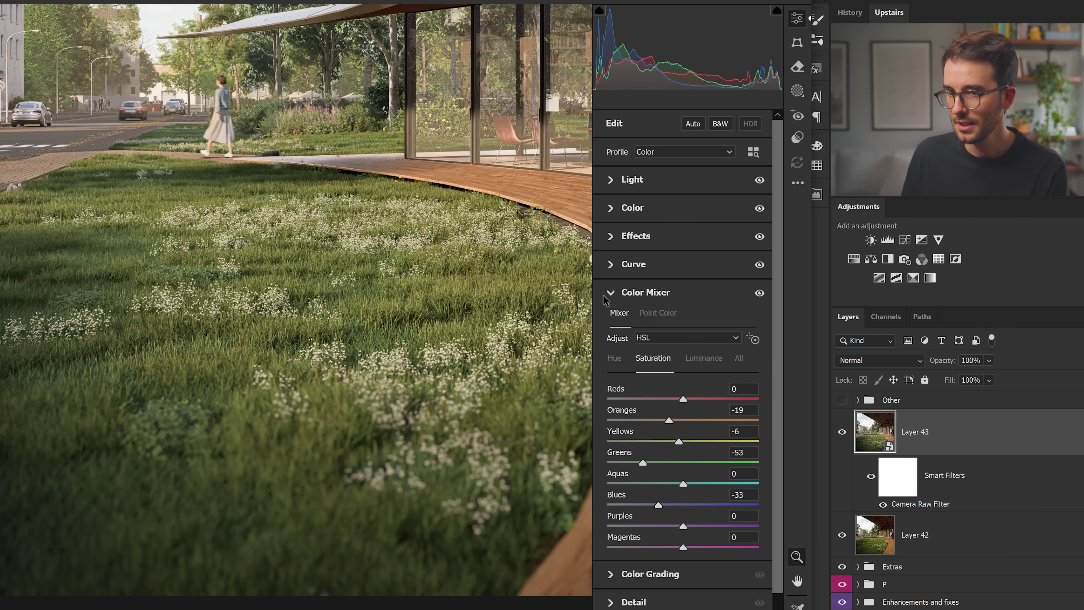
Switch the Color Mixer to Point Color and sample the grass colour
click(652, 319)
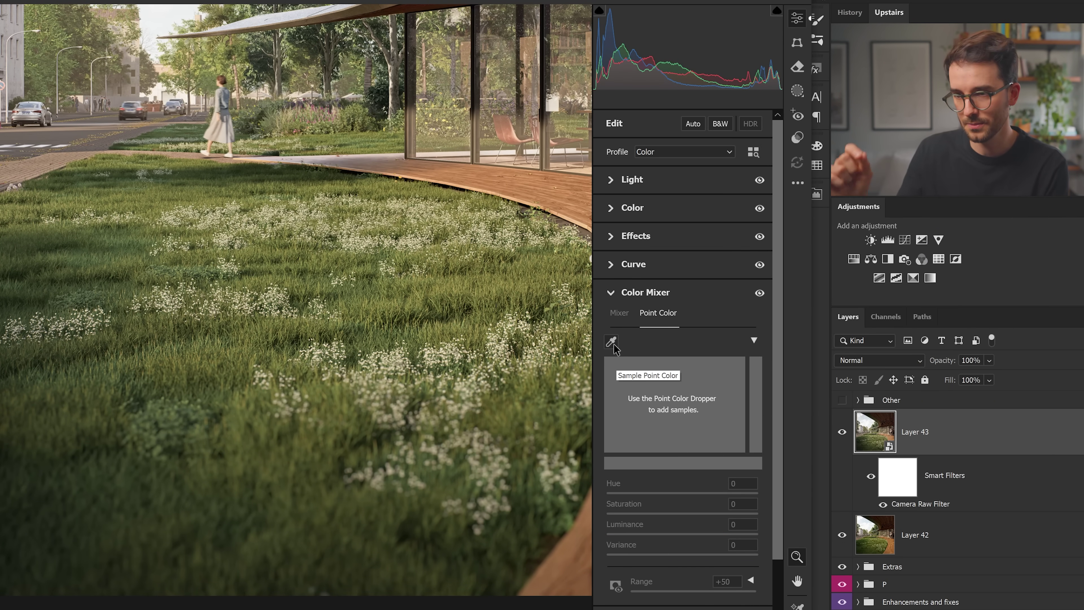
click(612, 343)
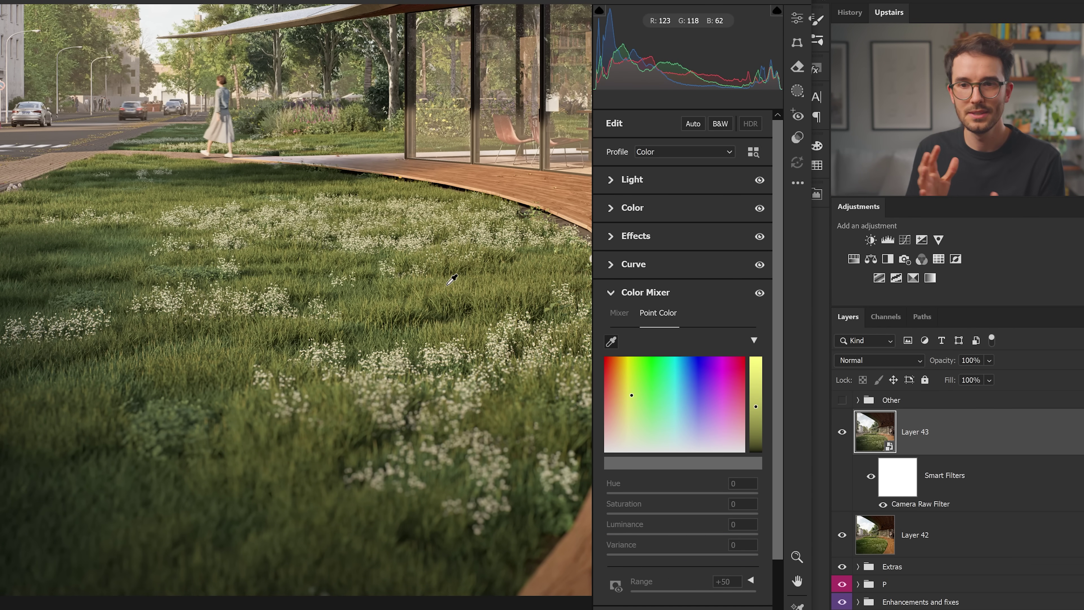
click(387, 287)
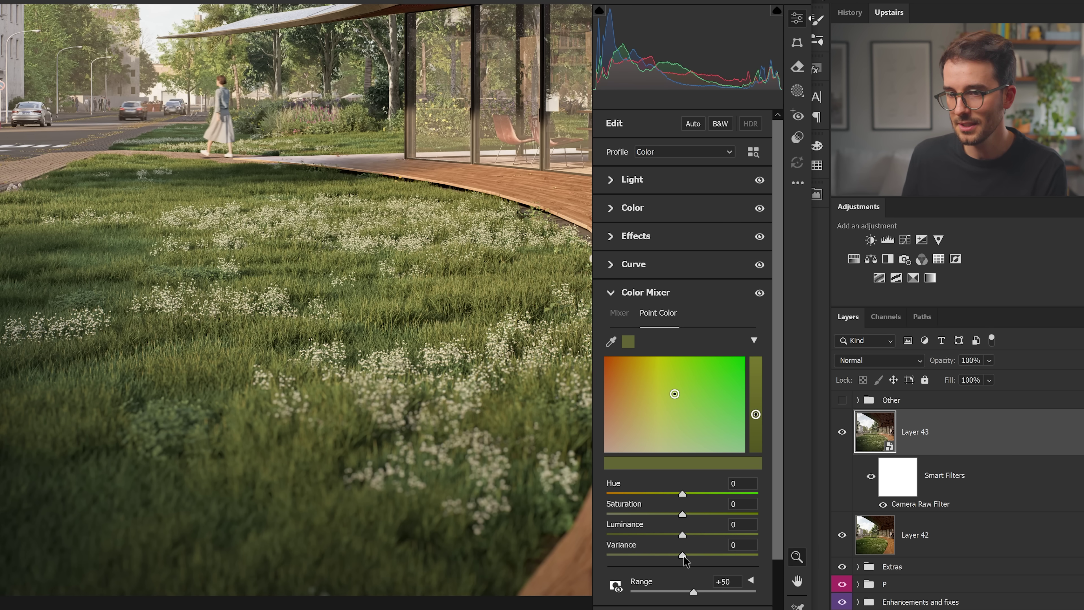
Set the grass sample's Variance to +45 and compare the Color Mixer on and off
drag(683, 555, 705, 557)
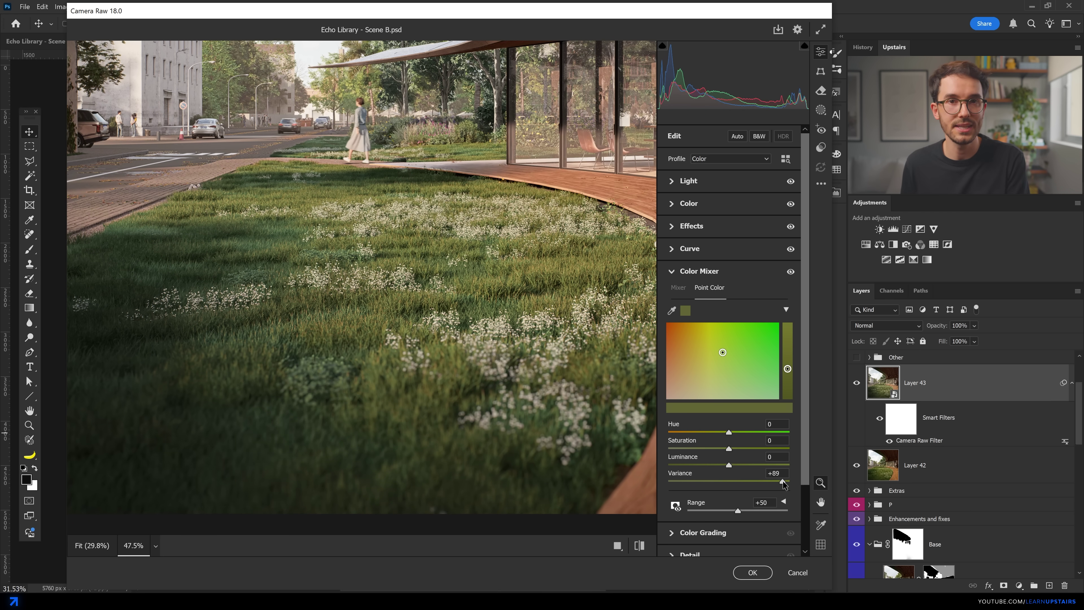
drag(725, 483, 793, 489)
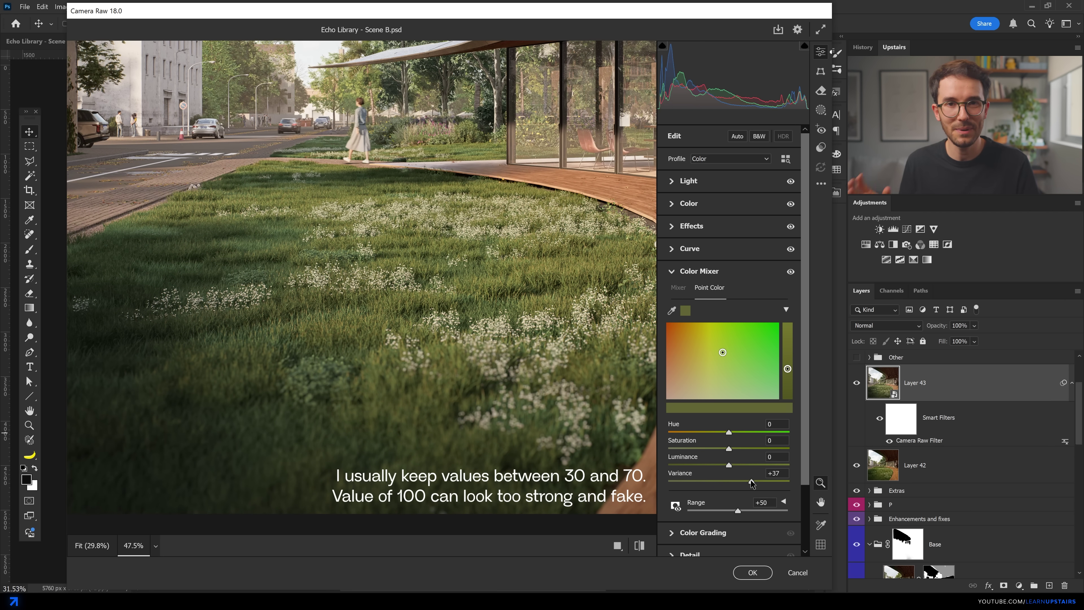
drag(746, 481, 756, 480)
click(790, 272)
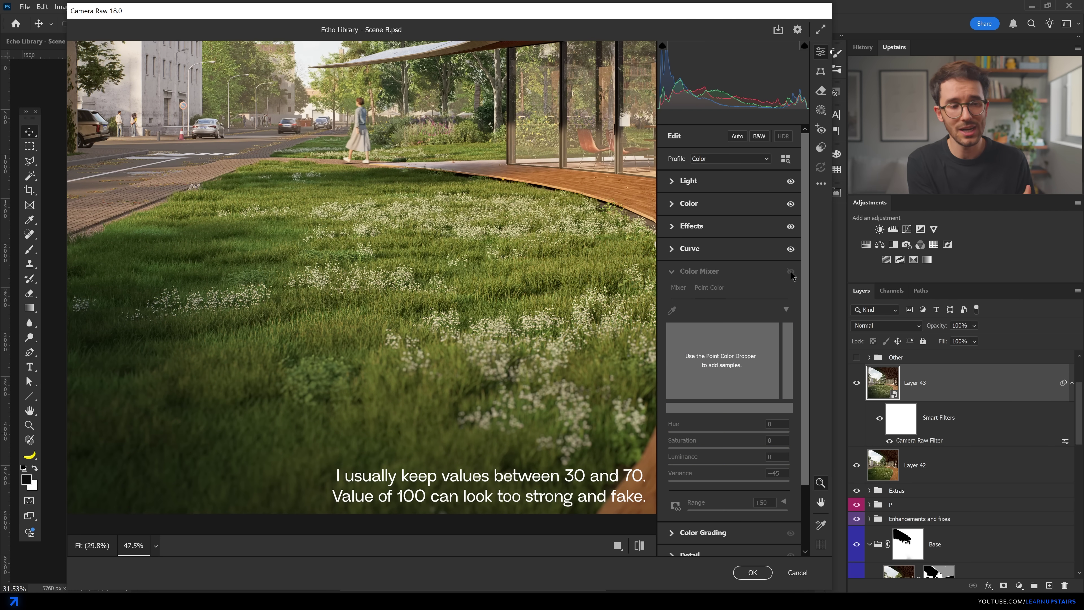
click(791, 272)
click(790, 272)
click(791, 272)
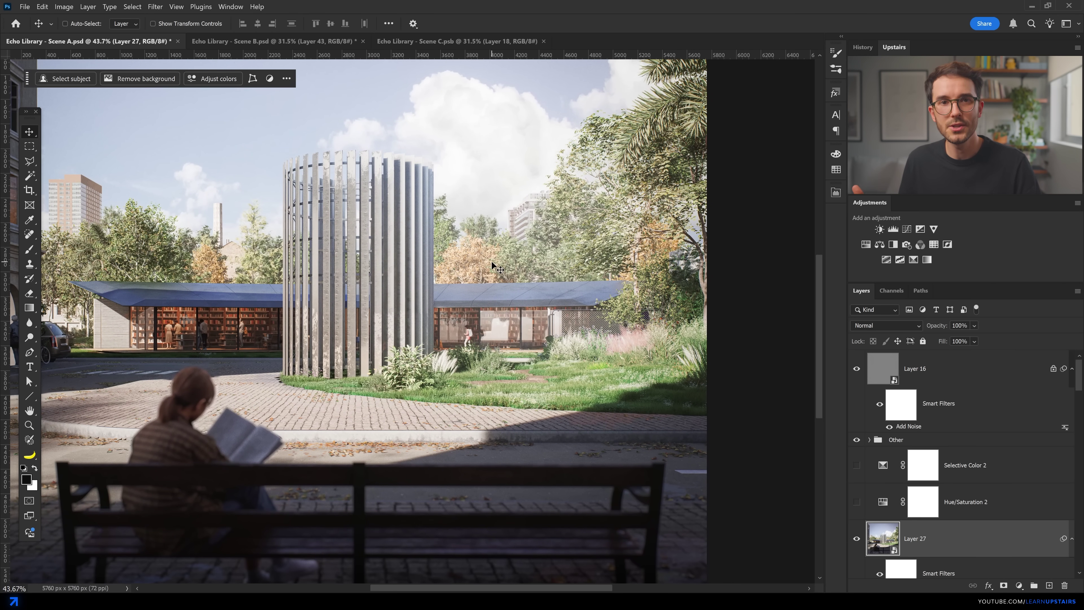
Fit the Scene A image to the window and switch to the Scene B document
drag(492, 264, 532, 239)
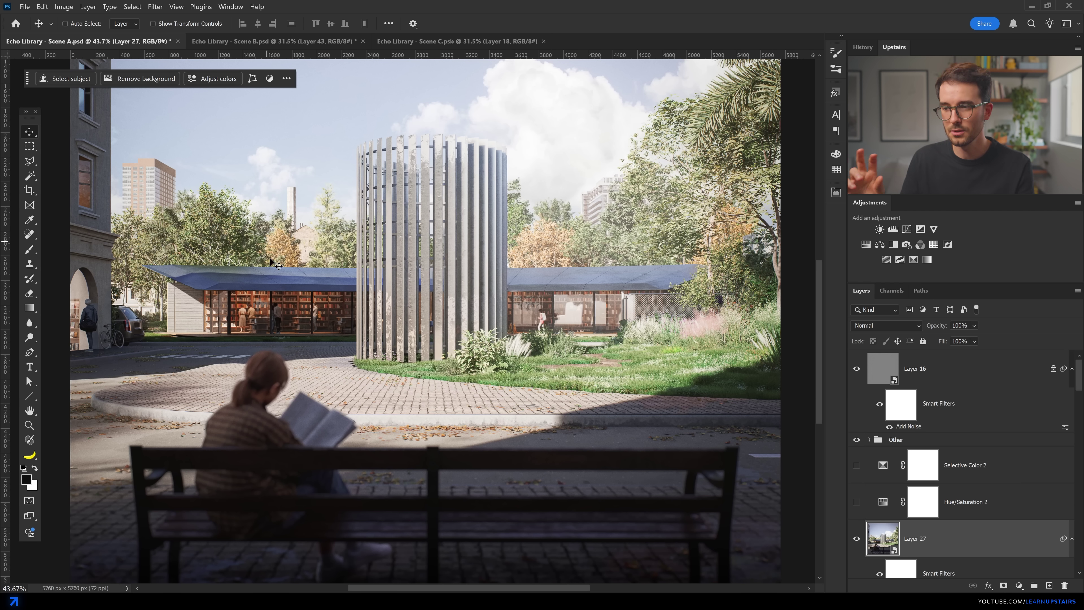
key(ctrl+0)
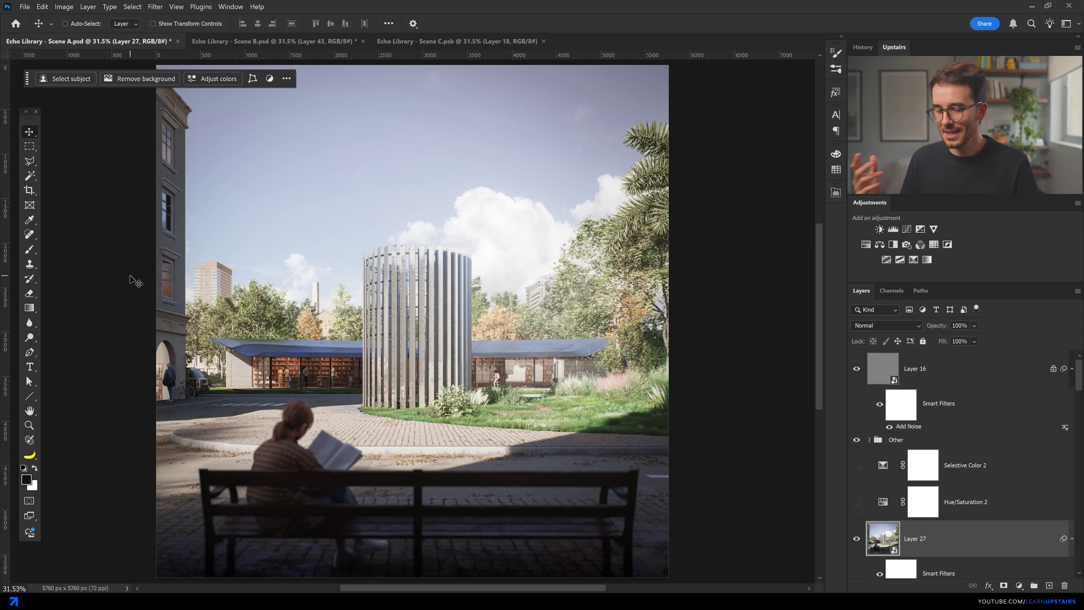
key(ctrl+Tab)
Turn the final post-production layers on and compare them against the raw render
scroll(867, 474, down, 5)
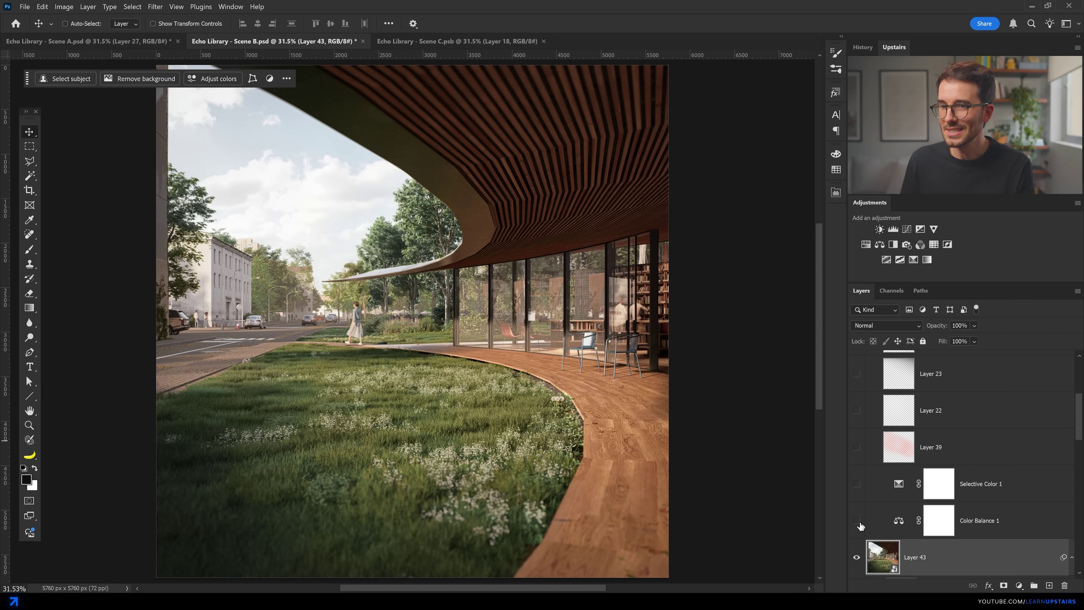
drag(856, 373, 869, 422)
scroll(869, 421, up, 4)
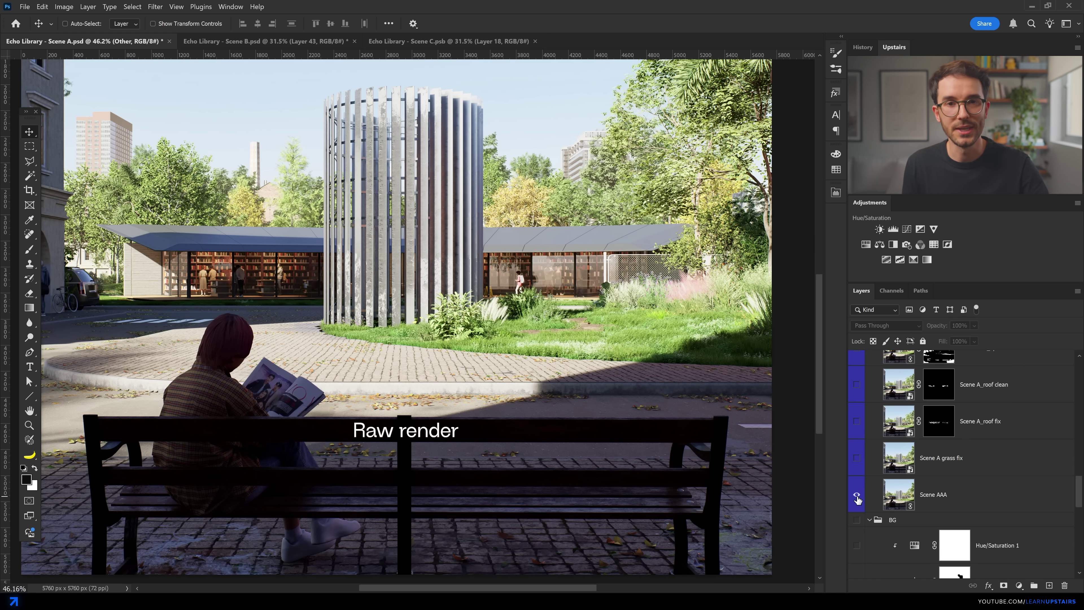
alt+click(857, 496)
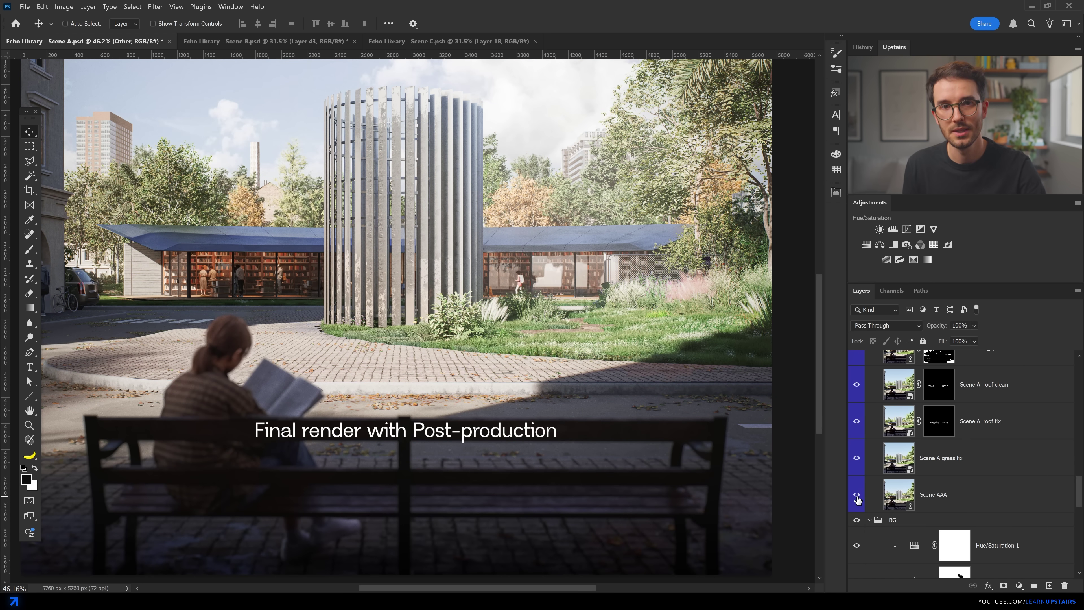
alt+click(856, 496)
alt+click(857, 496)
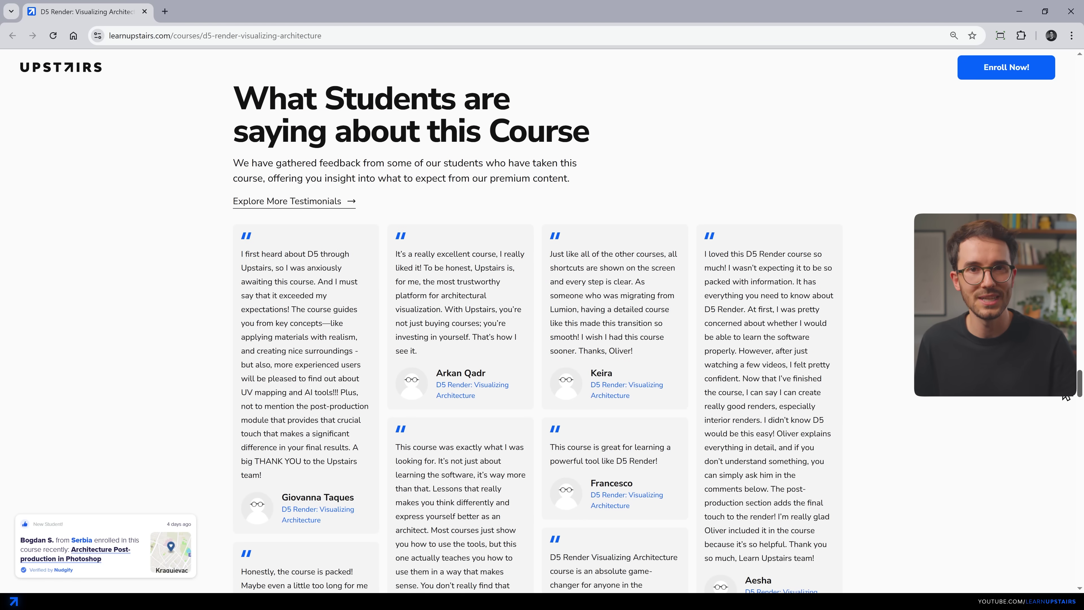
scroll(1066, 397, down, 2)
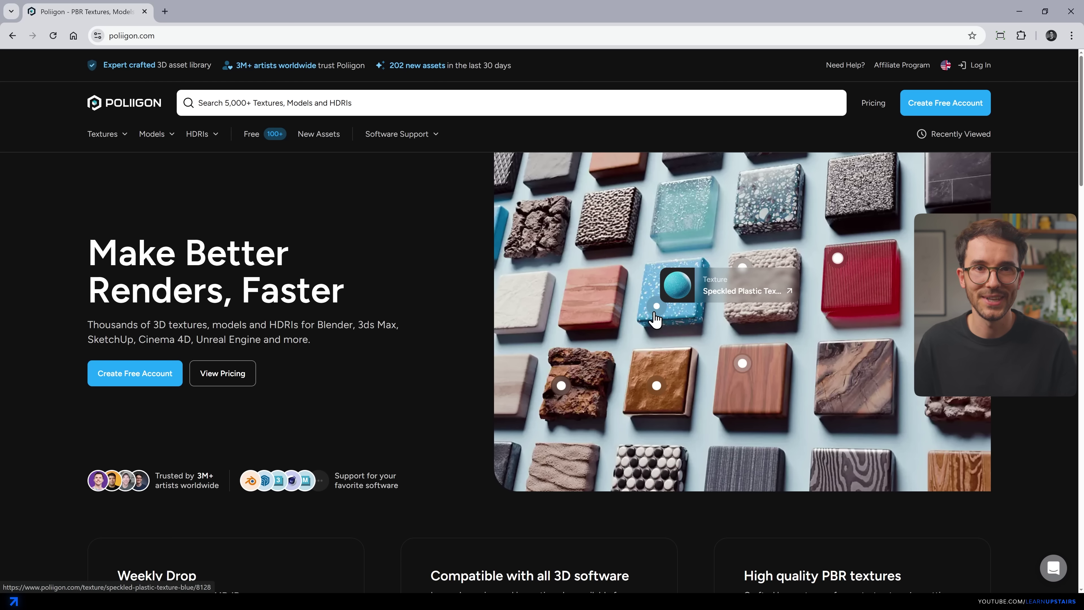
Browse the Poliigon homepage tiles and highlight the latest purchase date
mouse_move(657, 386)
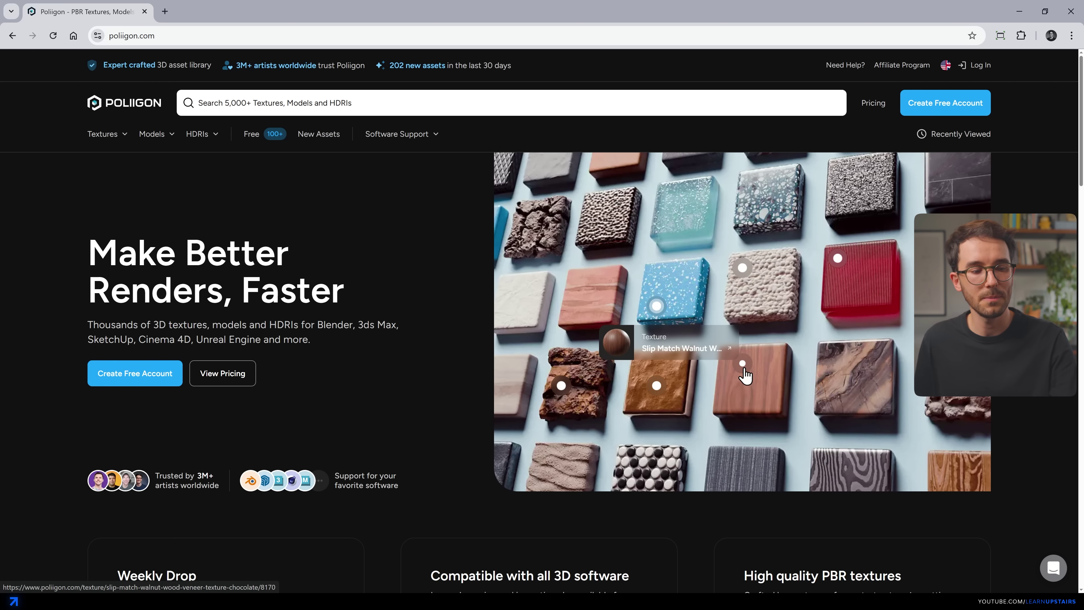
mouse_move(741, 268)
scroll(743, 287, down, 8)
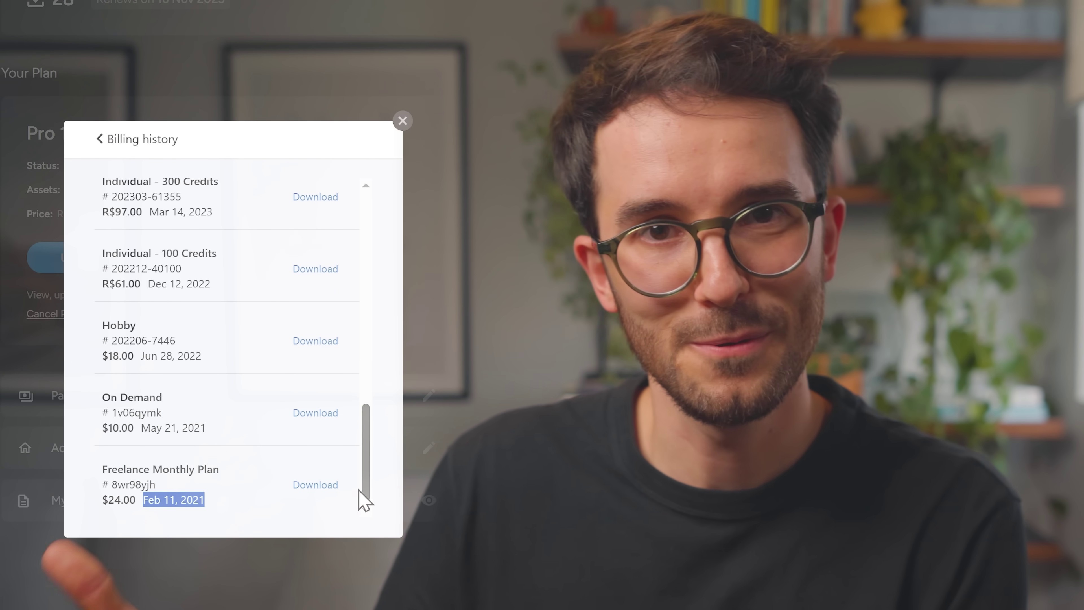
drag(361, 497, 372, 329)
drag(213, 224, 162, 244)
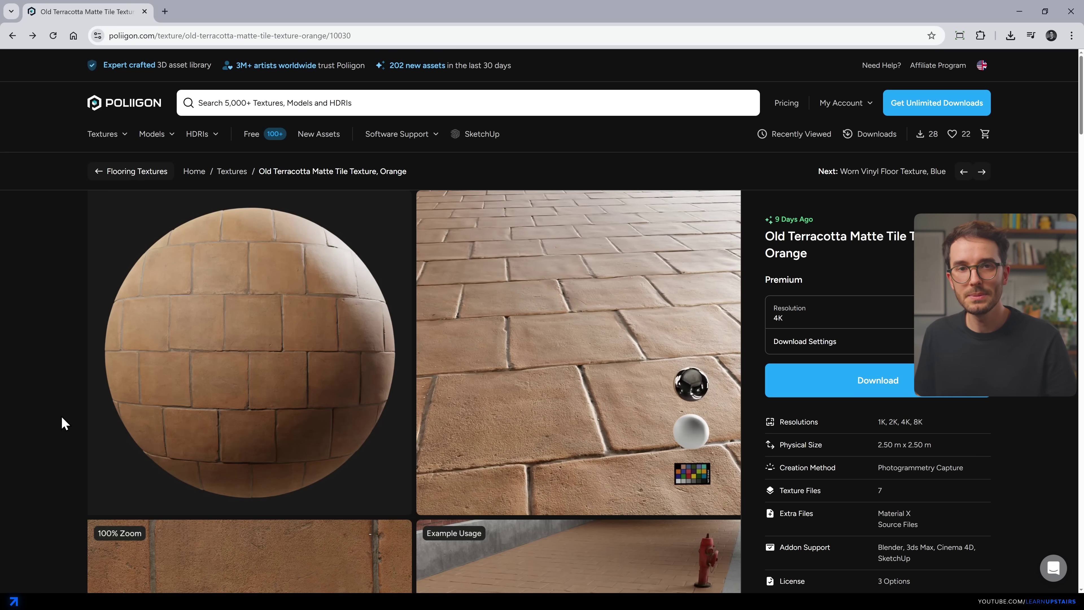
Visit the Poliigon SketchUp Extension page, then launch the Poliigon browser in SketchUp
mouse_move(98, 144)
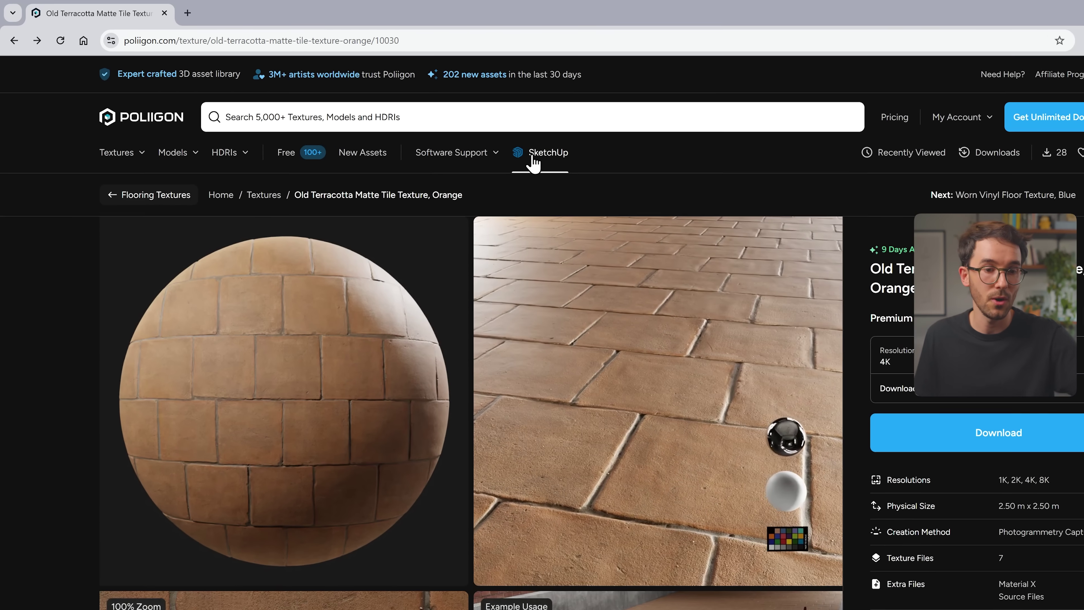
click(585, 178)
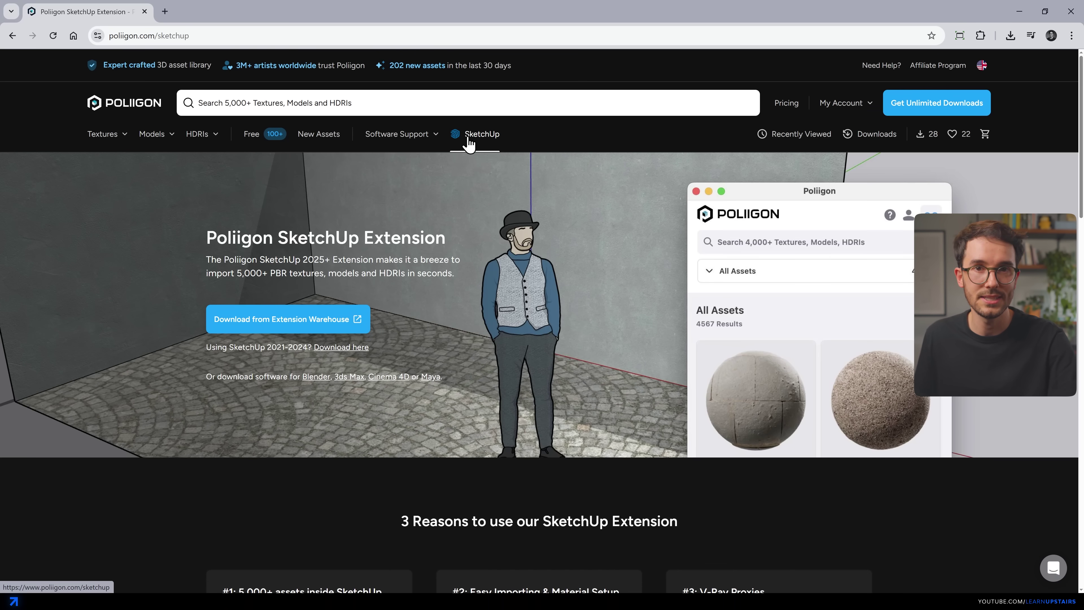
click(449, 237)
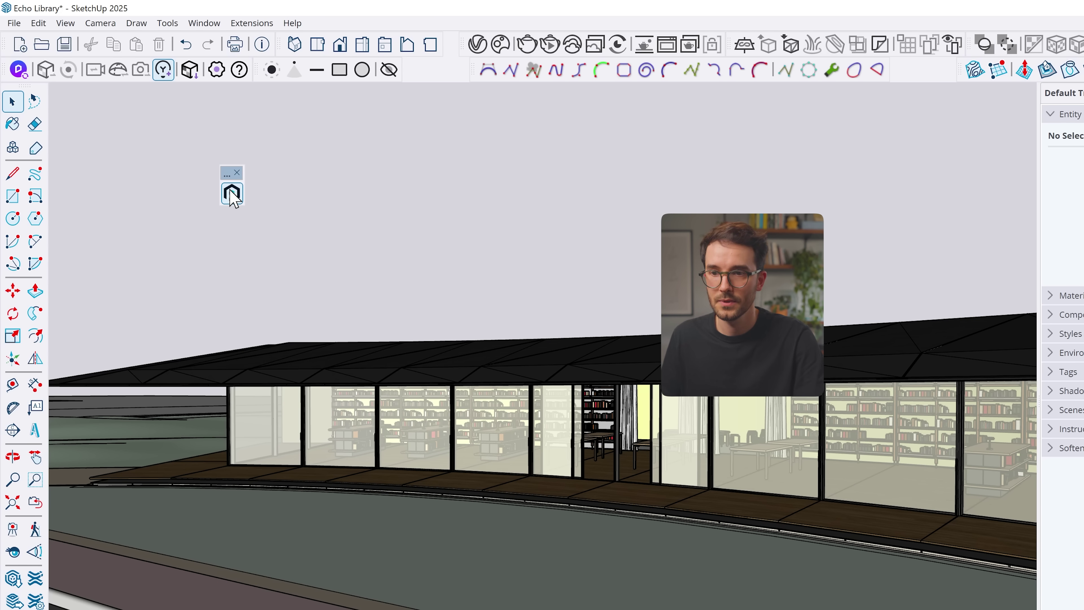
click(232, 193)
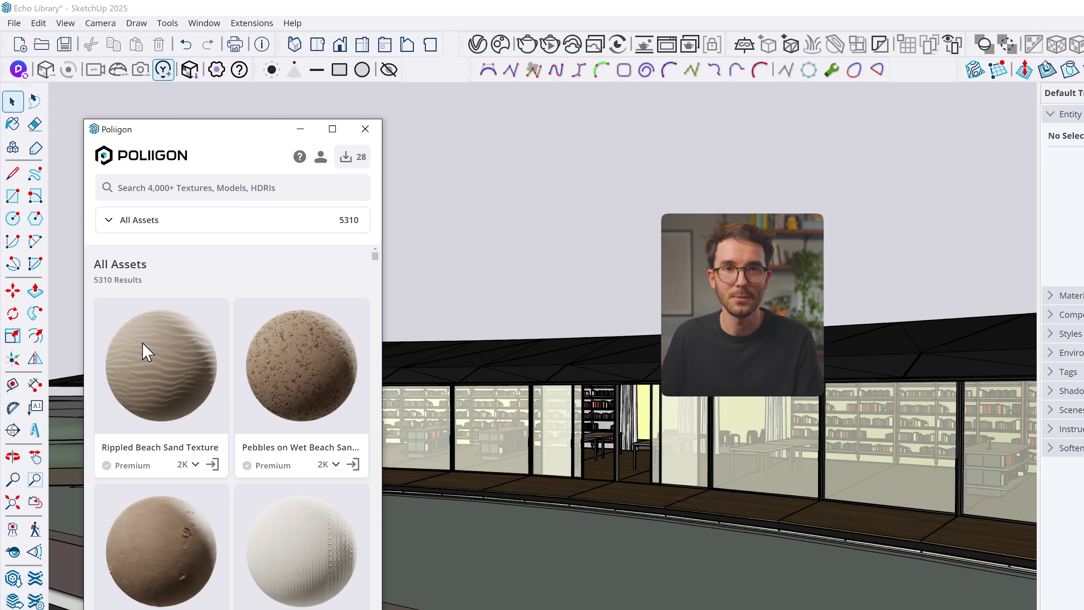
Filter the Poliigon asset browser from All Assets down to Textures
scroll(194, 357, down, 5)
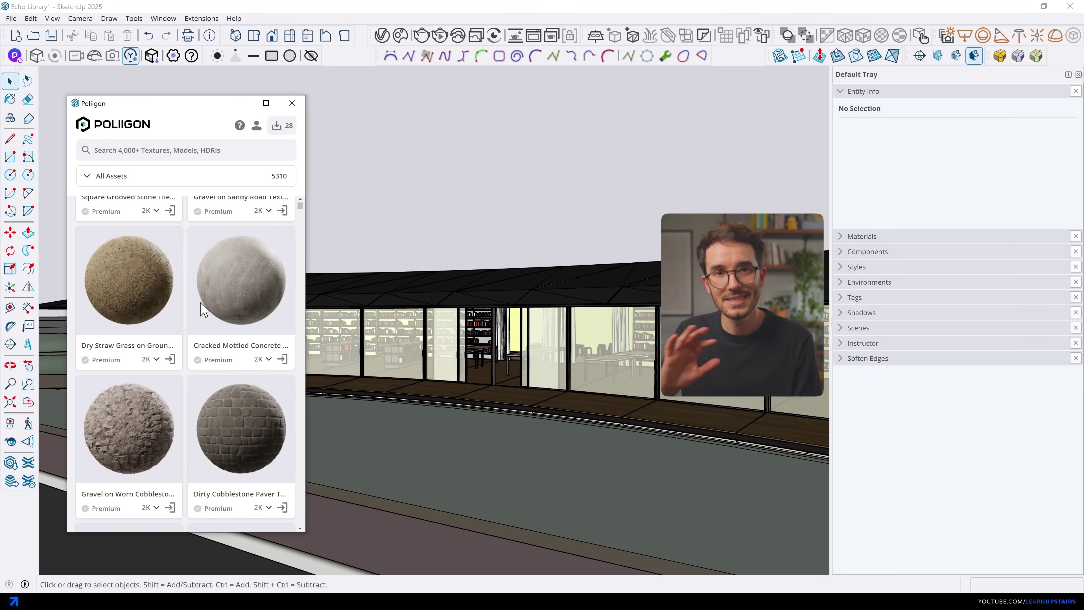
click(120, 178)
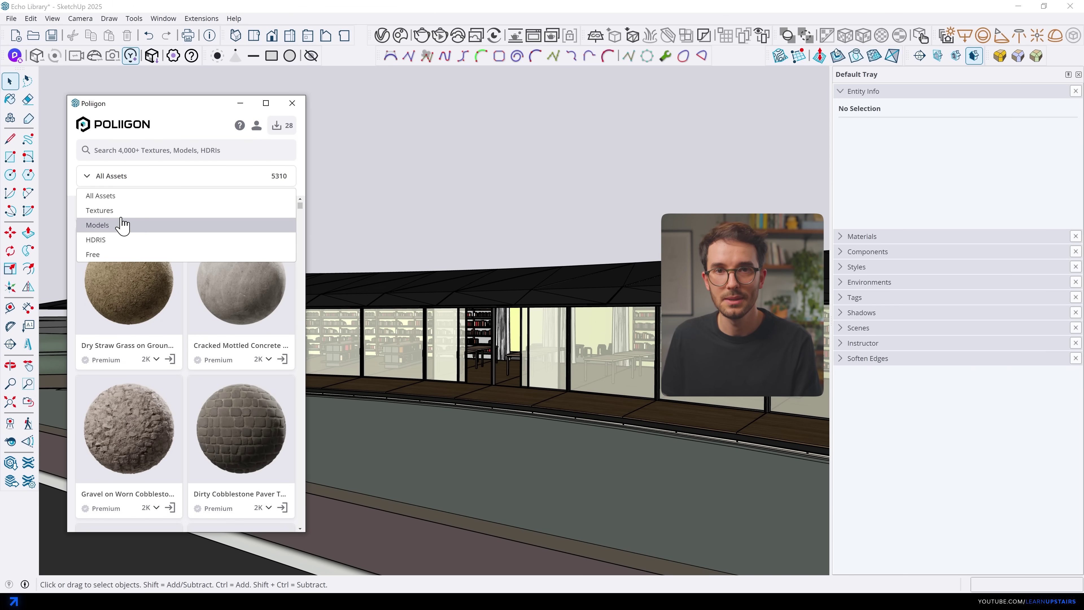
scroll(152, 235, down, 10)
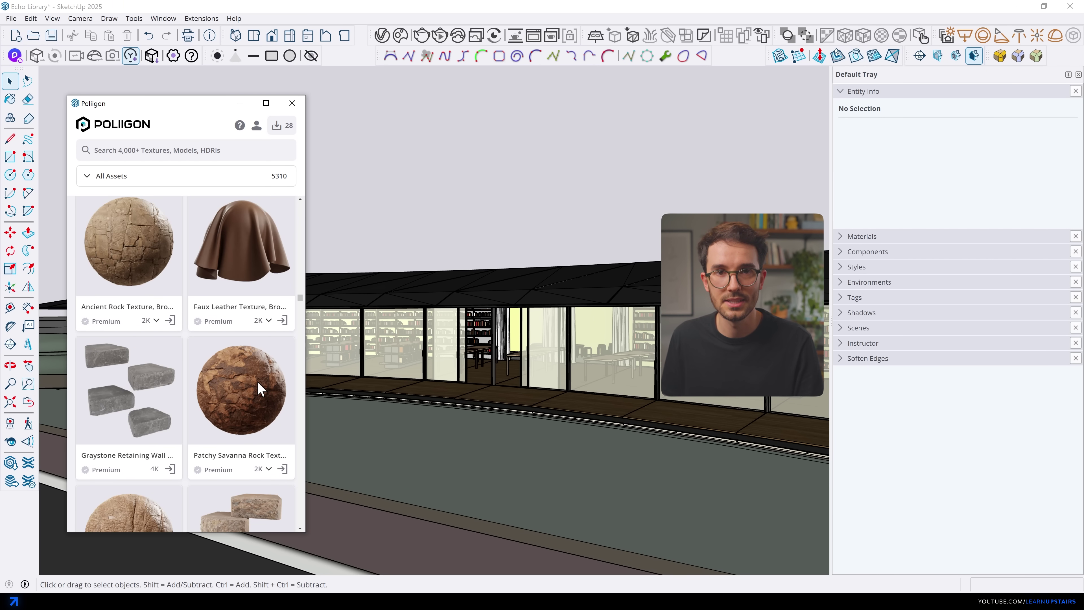
scroll(261, 389, down, 6)
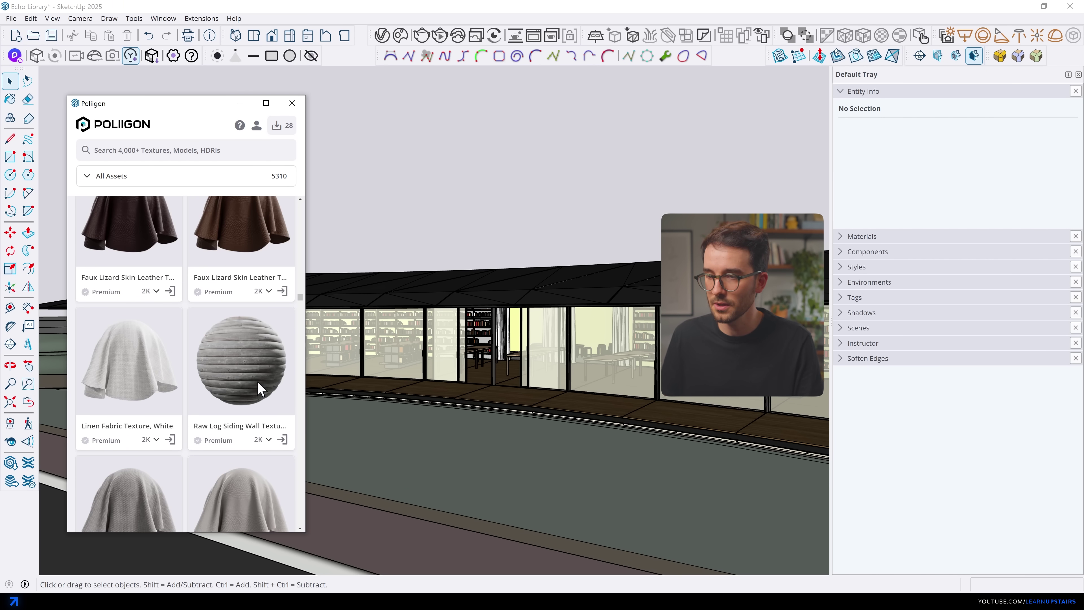
scroll(260, 389, down, 8)
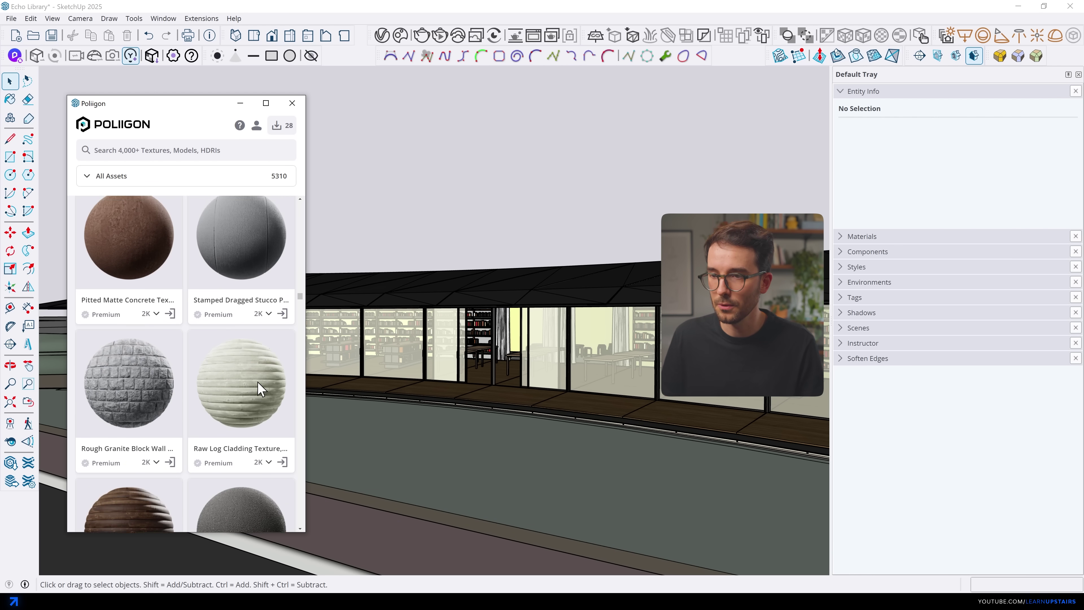
scroll(260, 388, down, 10)
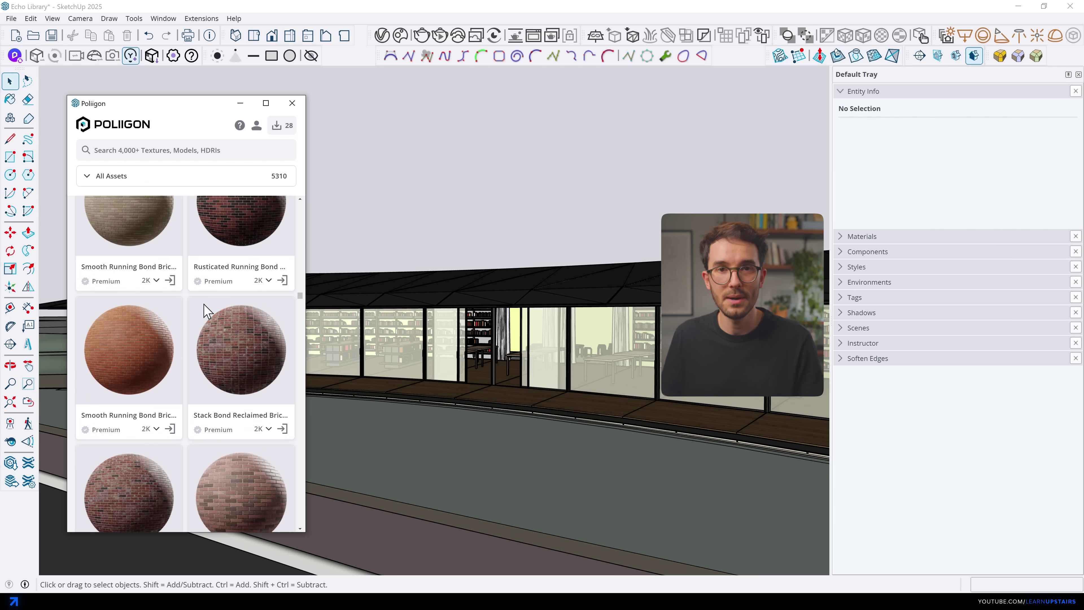
click(115, 176)
click(101, 210)
Import Thin Board Form Concrete at 4K from the Concrete > Board Form textures
click(102, 200)
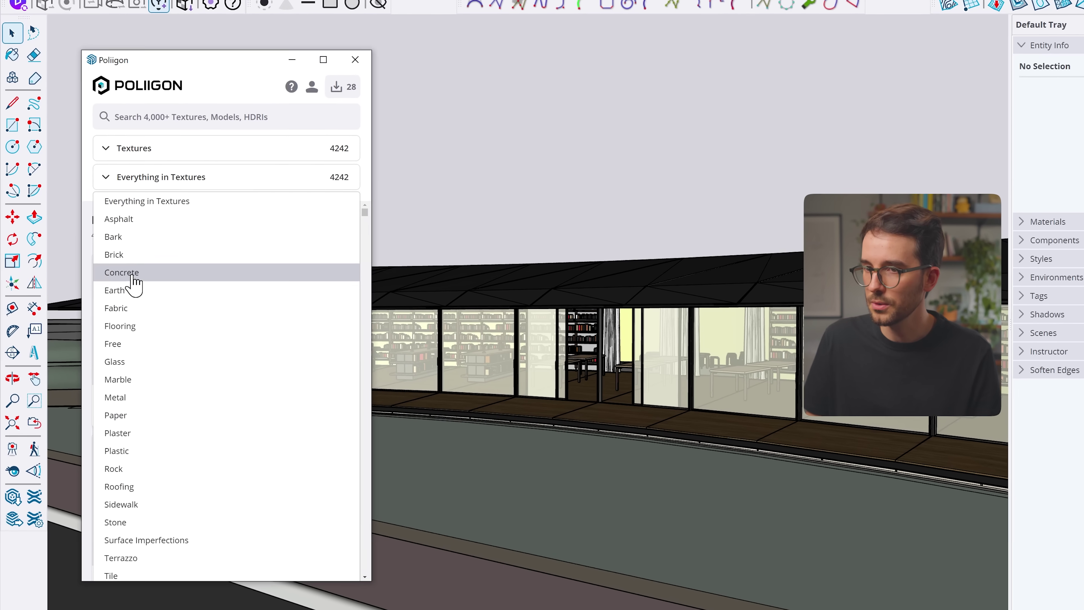
click(133, 276)
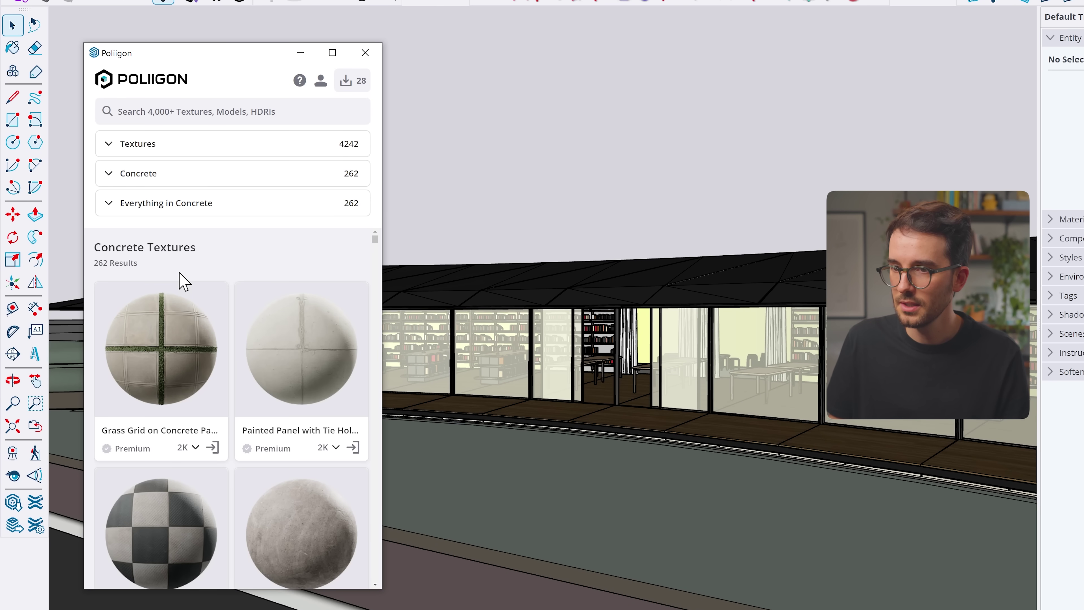
click(157, 213)
click(159, 269)
scroll(248, 325, down, 5)
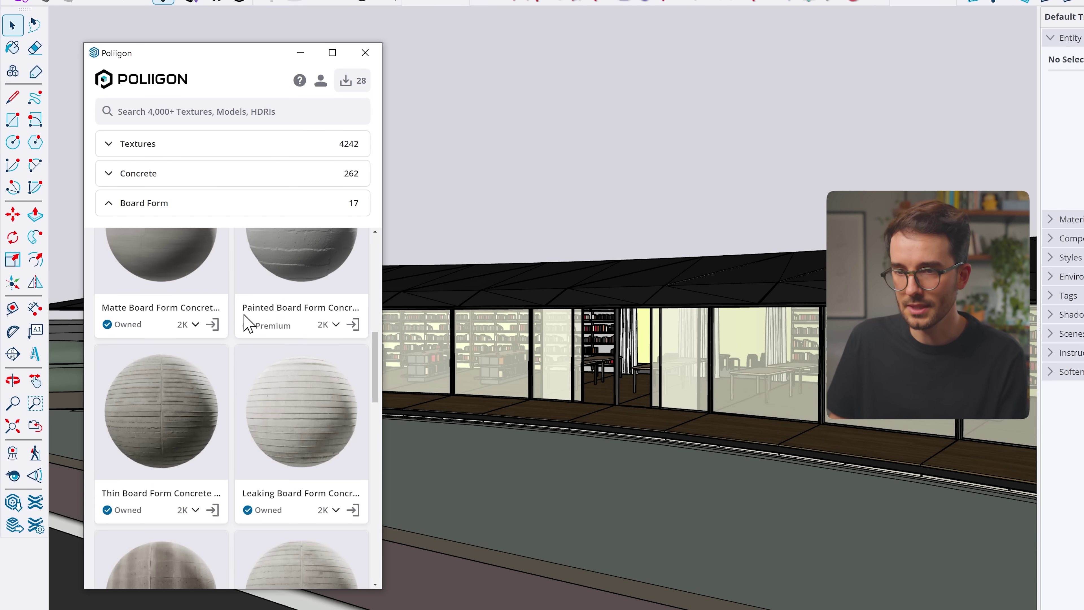
scroll(222, 318, down, 1)
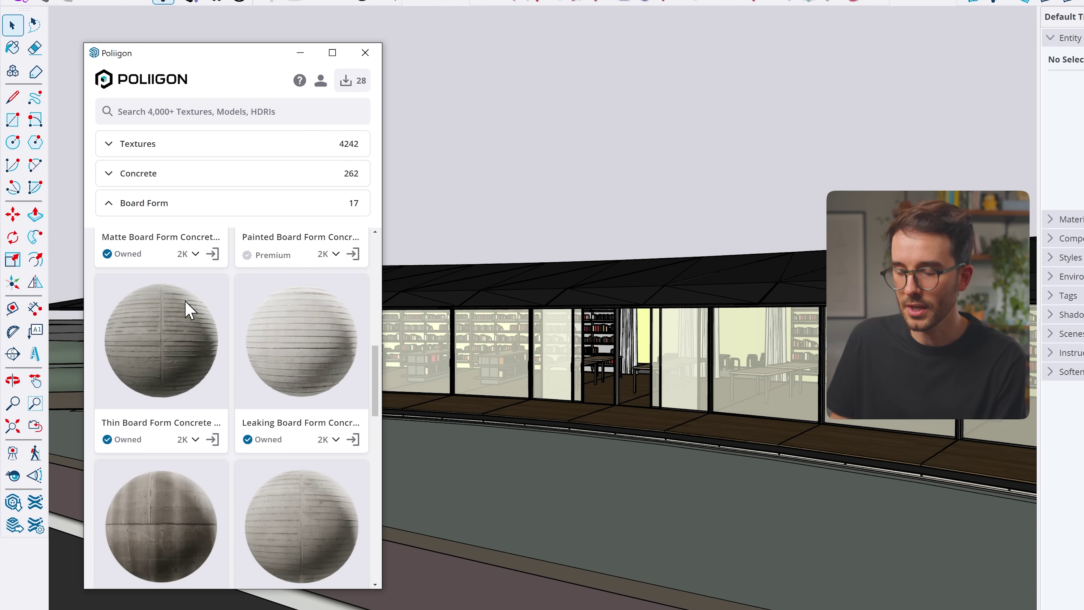
click(187, 448)
click(205, 497)
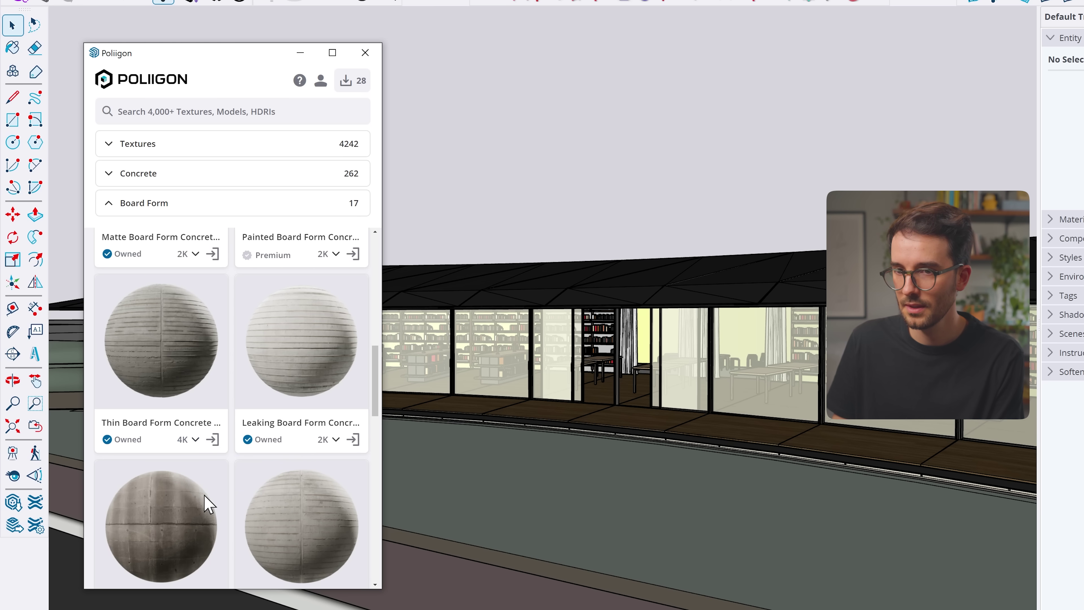
click(214, 441)
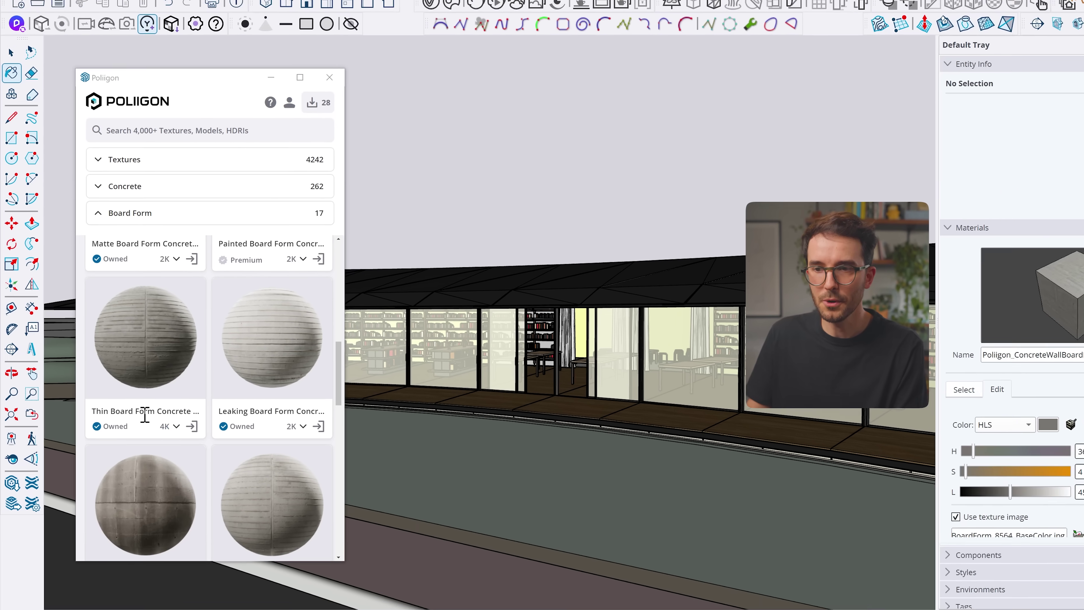
Paint the wall group with the board-form concrete and browse for its texture image
key(space)
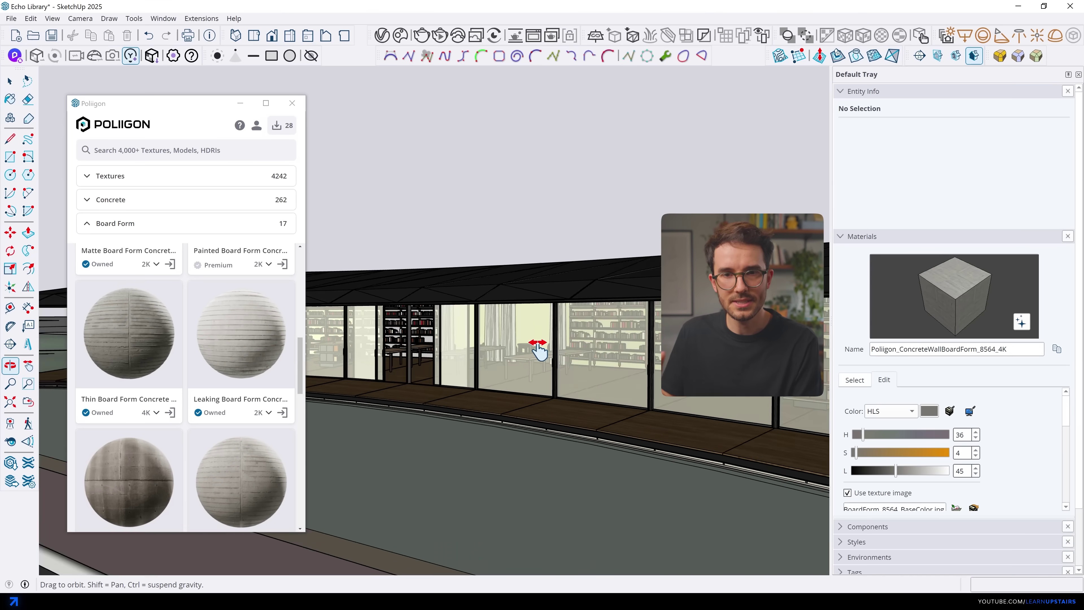
scroll(440, 339, down, 6)
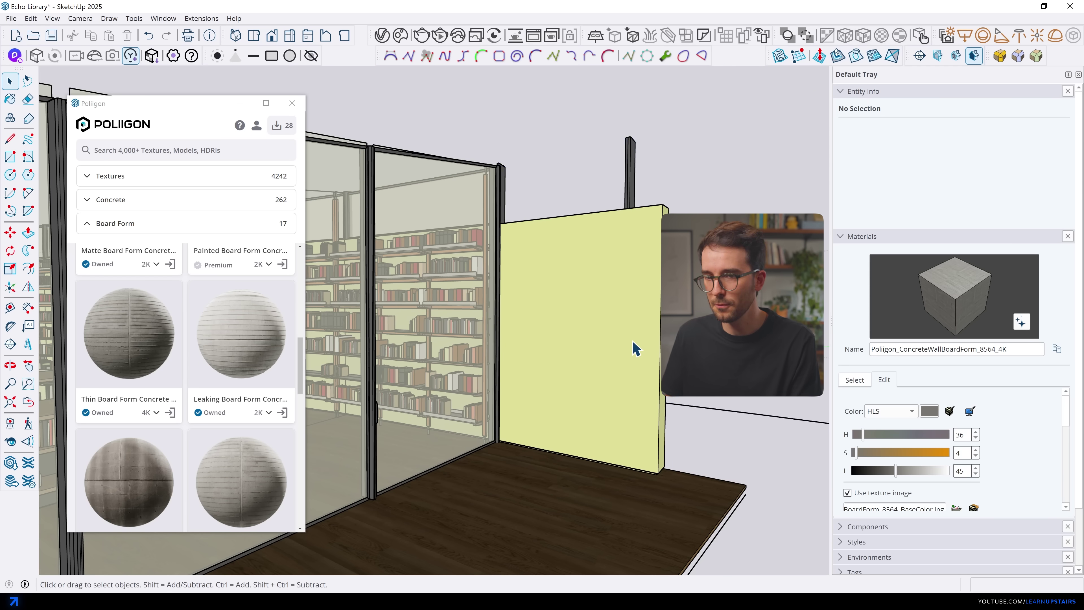
double_click(634, 347)
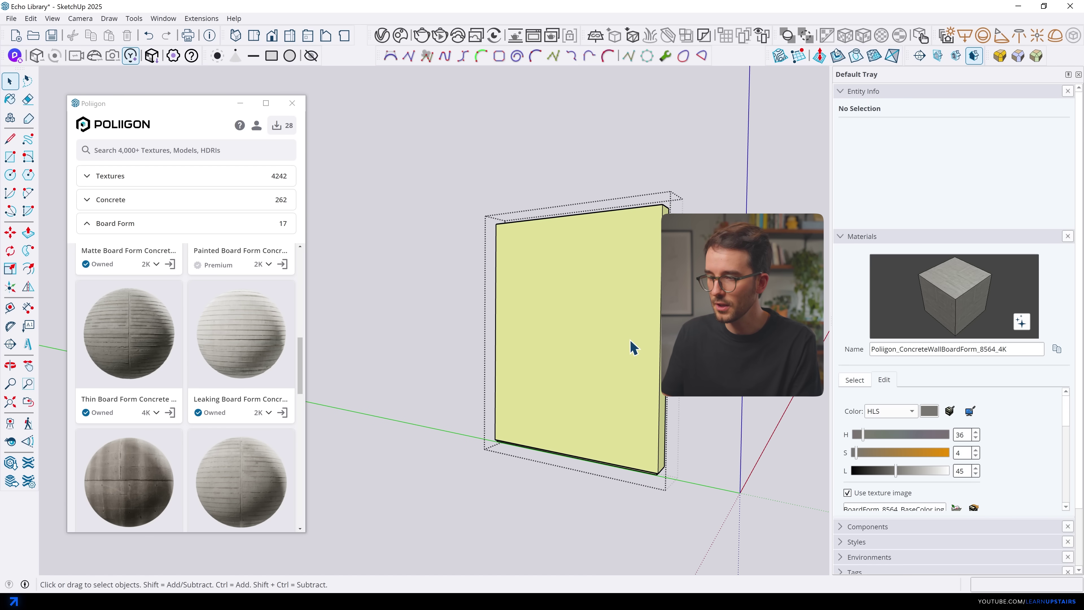
key(ctrl+a)
key(b)
click(625, 308)
key(space)
key(Escape)
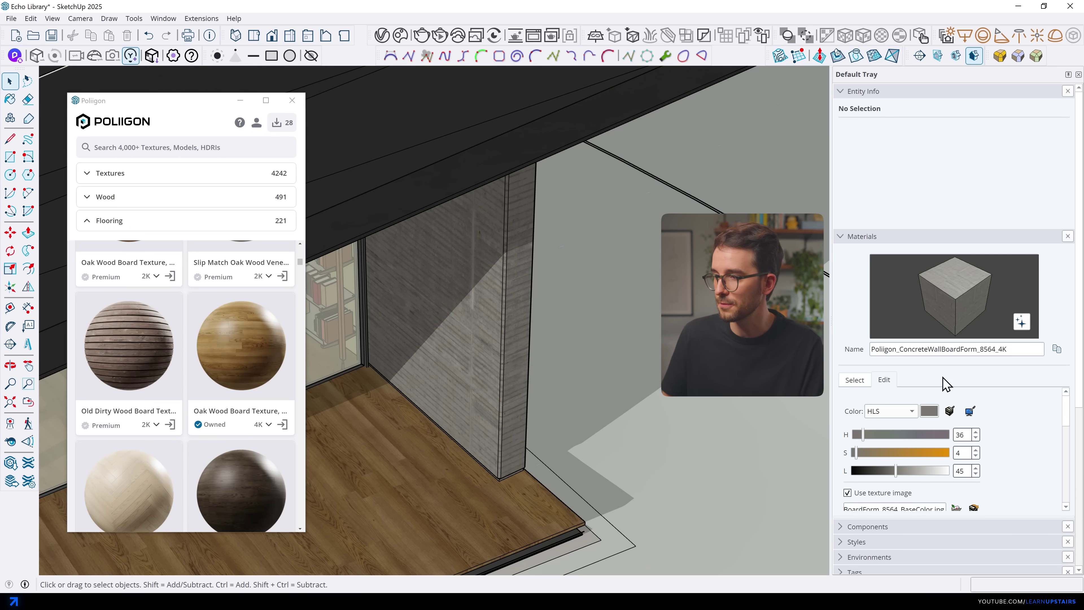
scroll(1007, 464, down, 2)
click(956, 442)
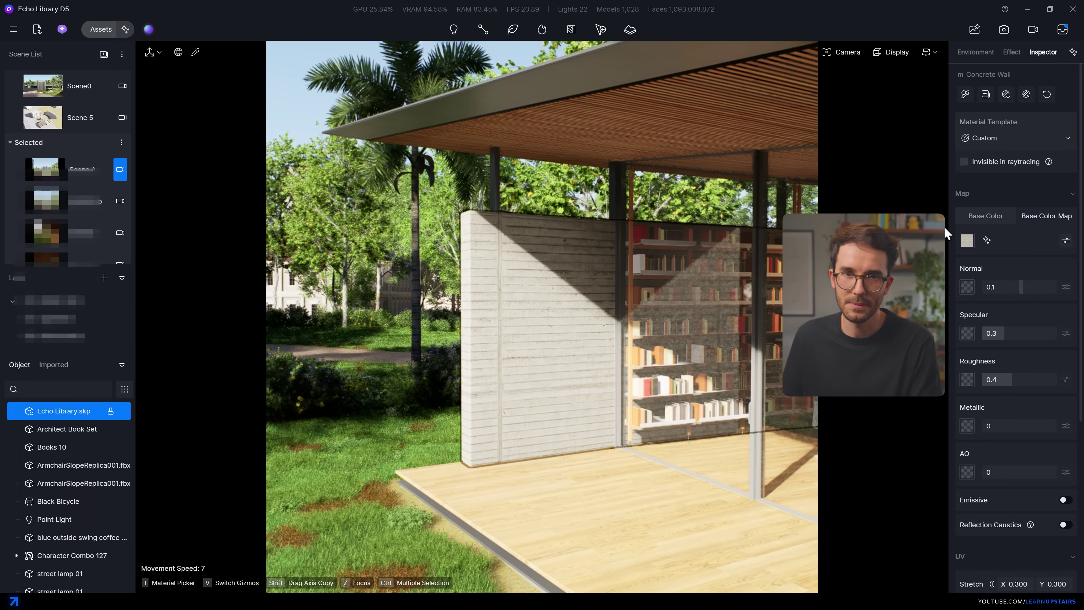
Load the board-form concrete 4K normal, roughness and AO maps into the wall material
click(967, 285)
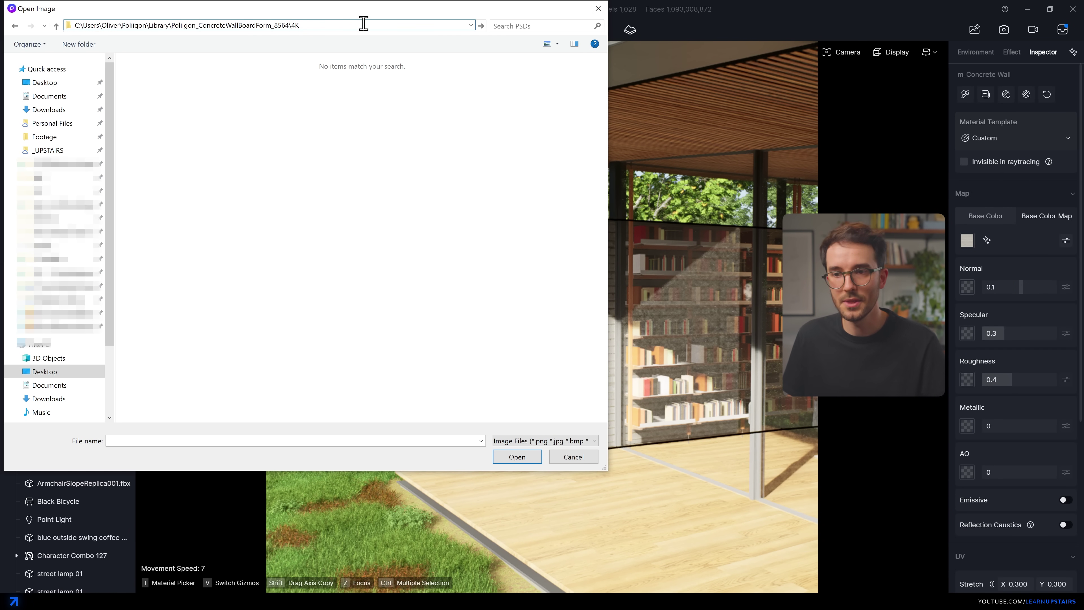
key(Return)
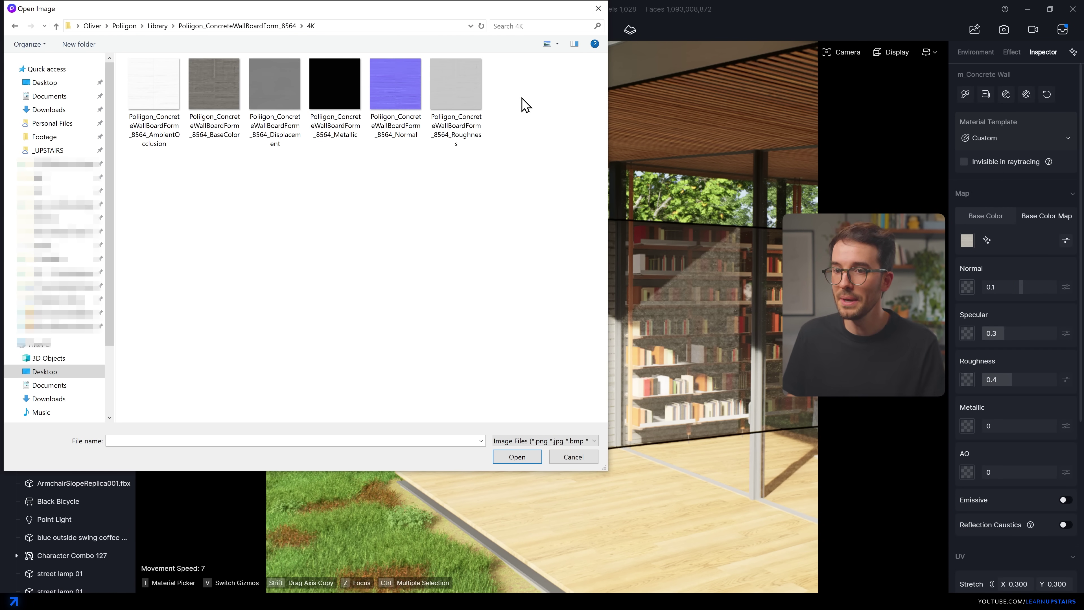
double_click(412, 110)
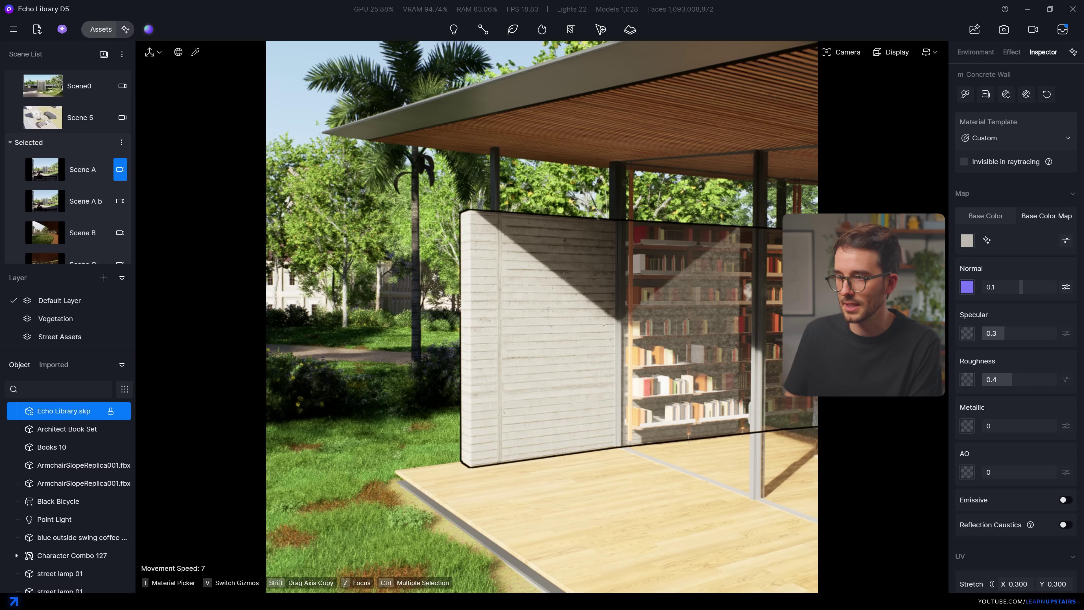
click(966, 382)
double_click(457, 102)
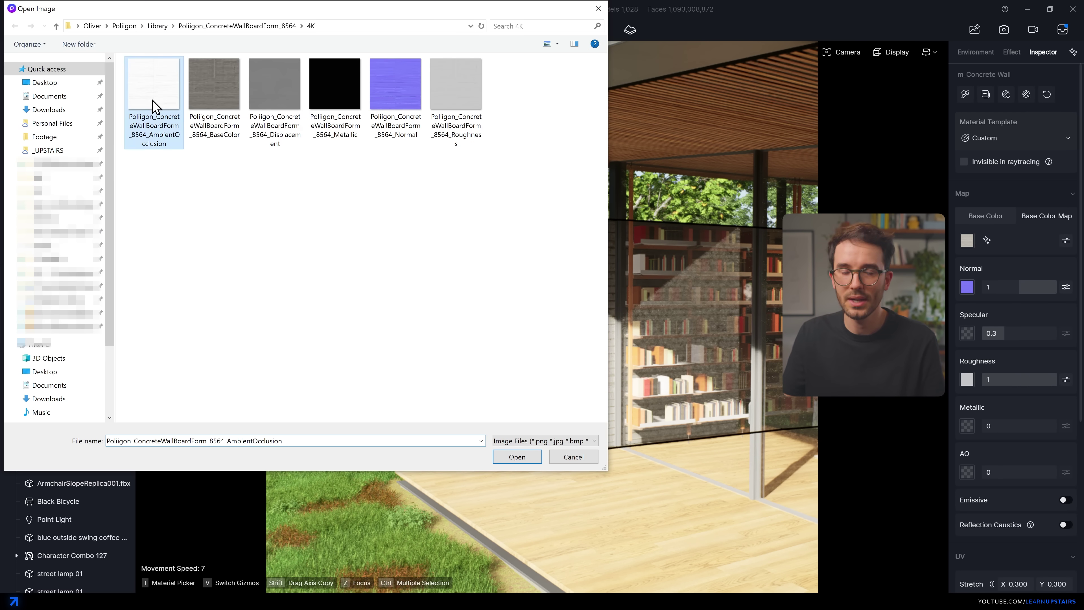
double_click(153, 101)
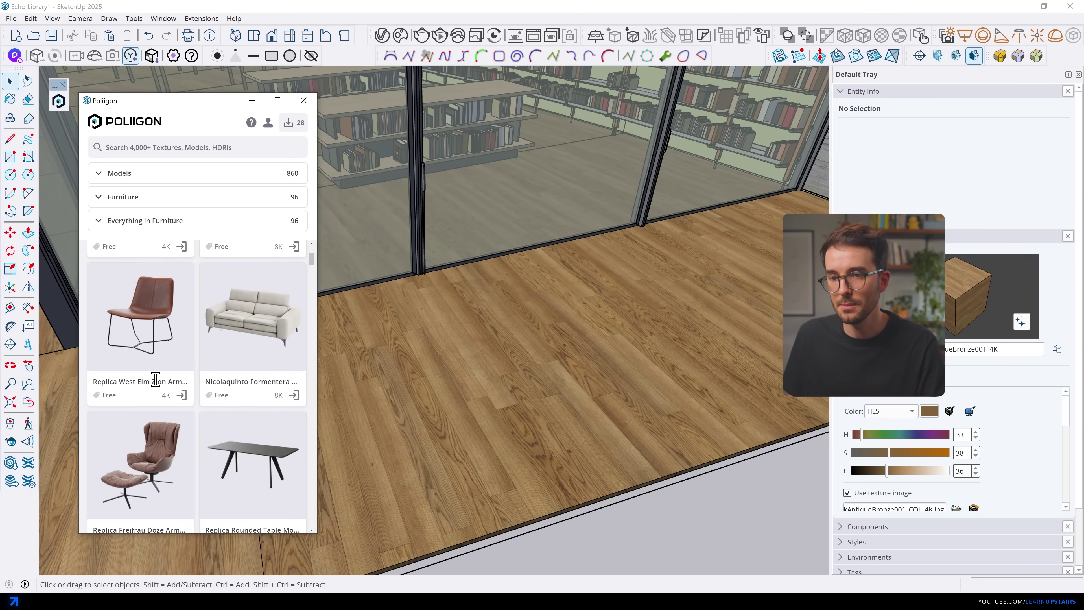
Import the Zion armchair and a monstera plant, then render them in V-Ray
click(182, 396)
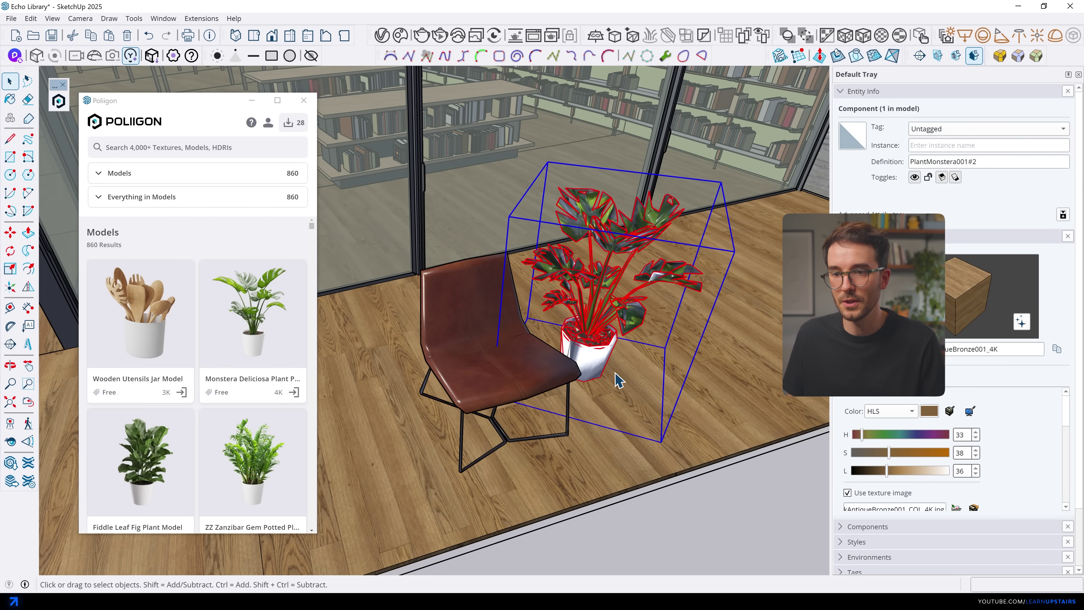
click(618, 376)
key(space)
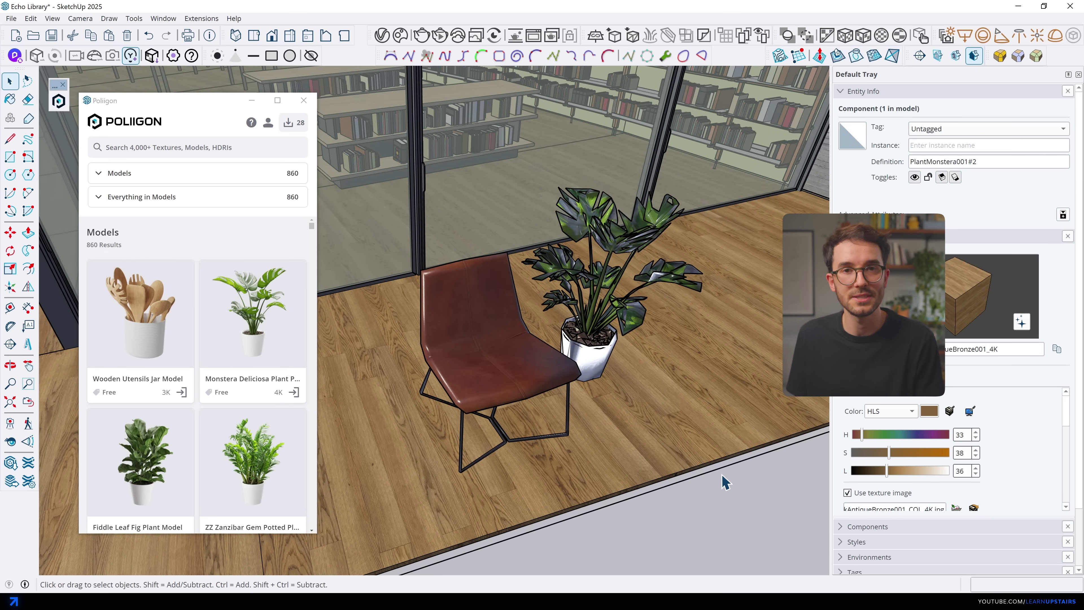
click(422, 36)
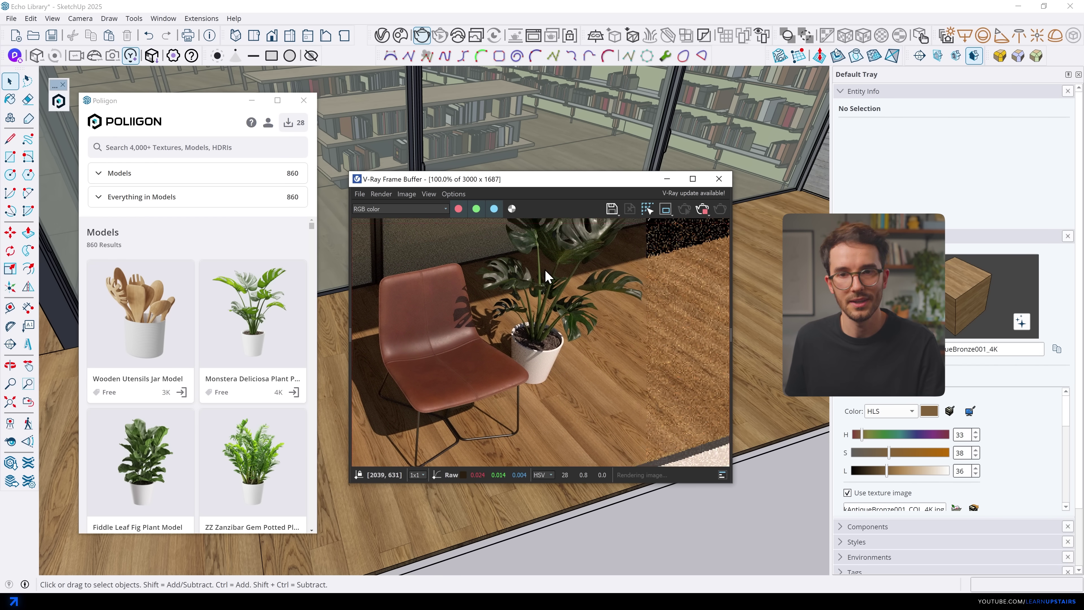
scroll(551, 281, up, 3)
drag(566, 182, 273, 187)
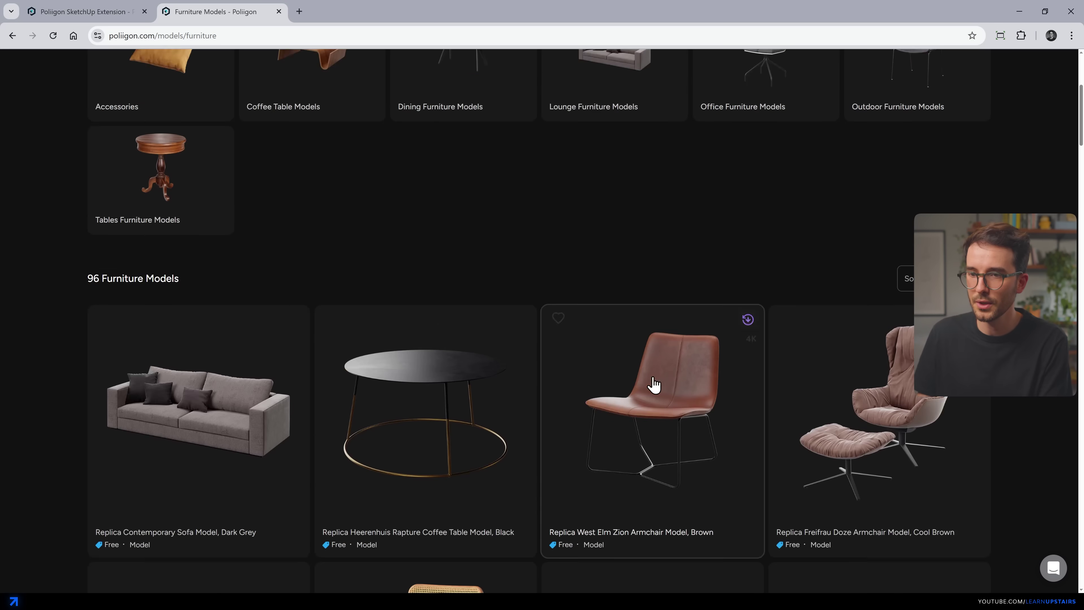
Download the Zion Armchair as FBX and place it on the wooden floor in D5
scroll(631, 336, down, 2)
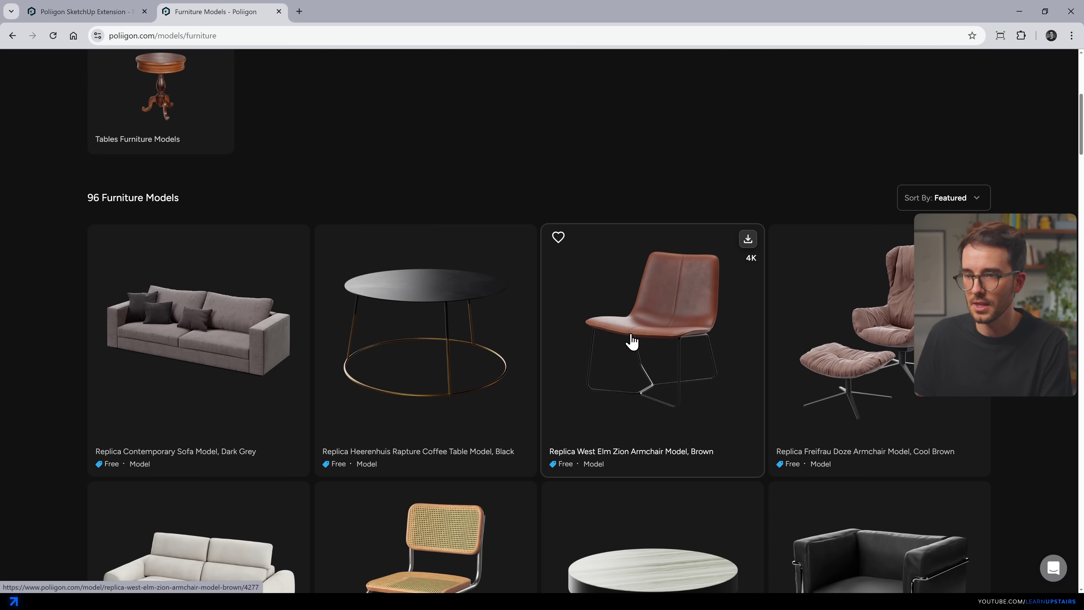
click(632, 340)
click(802, 274)
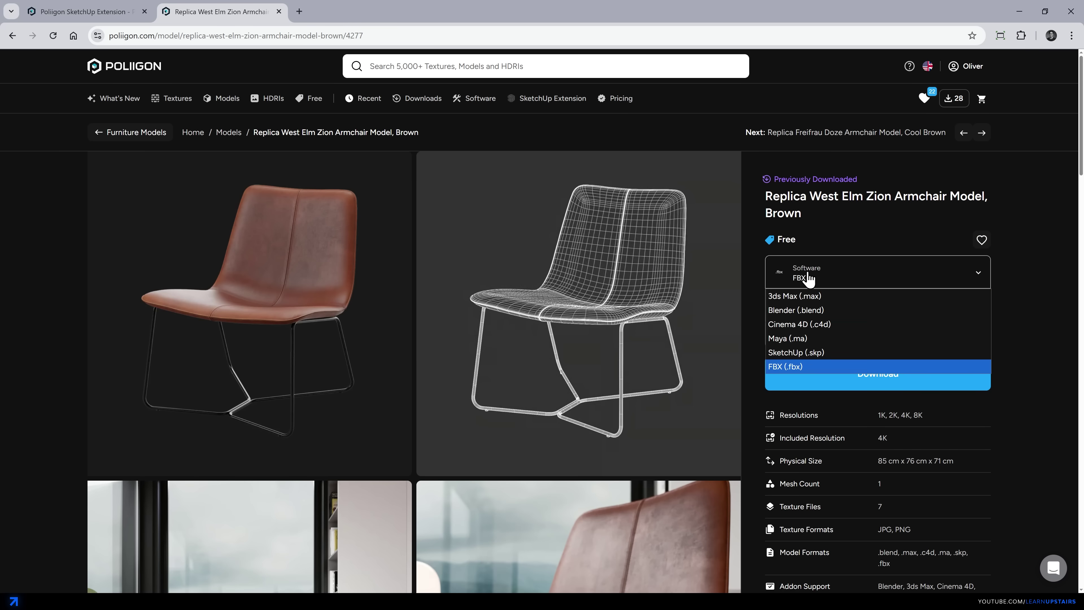
click(809, 367)
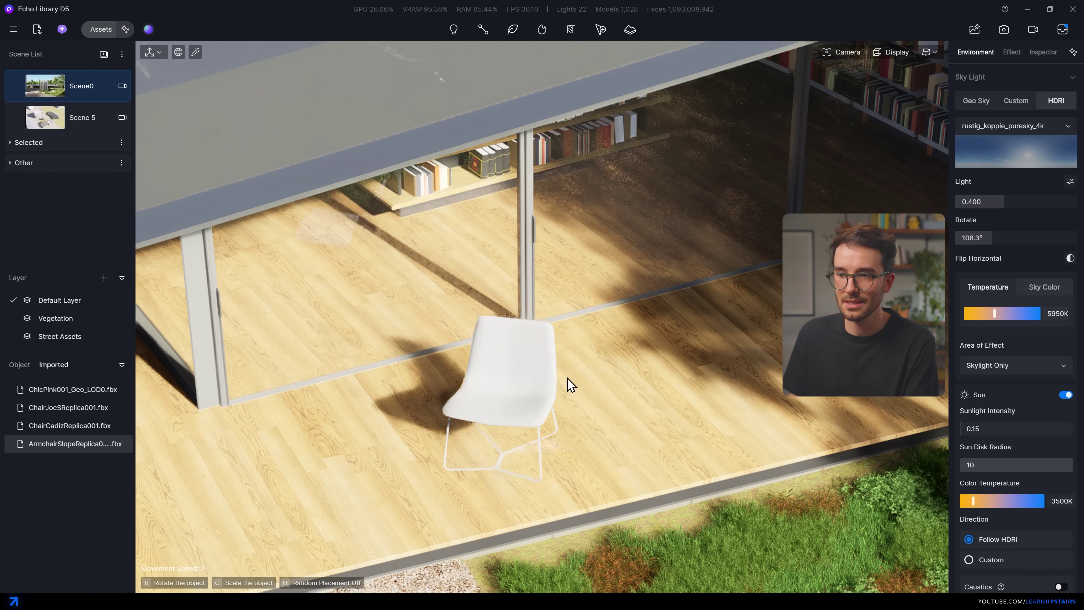
click(503, 452)
scroll(561, 340, up, 10)
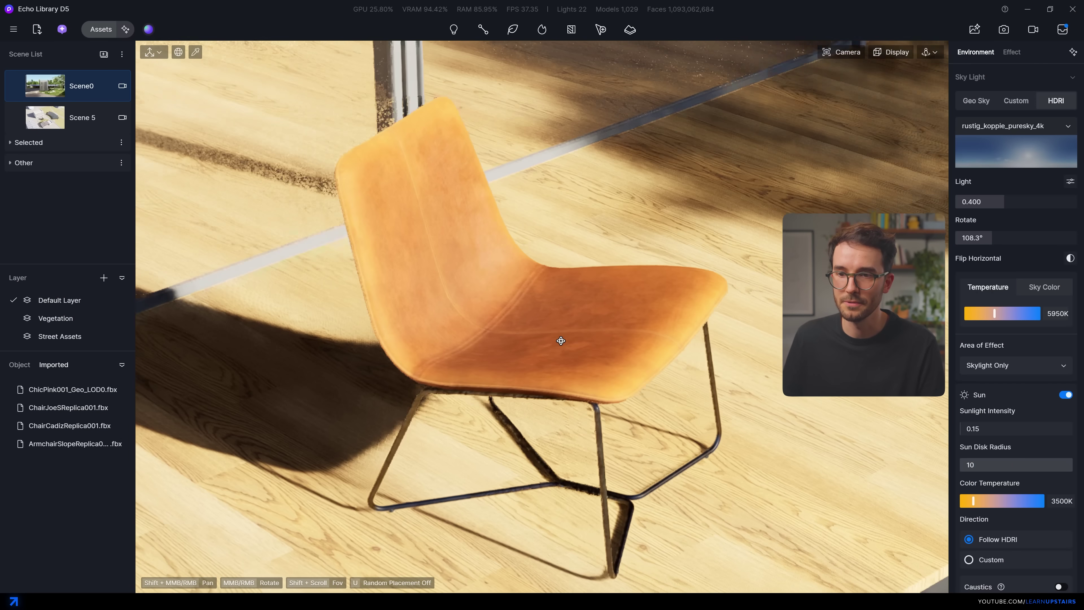
middle_drag(561, 340, 561, 340)
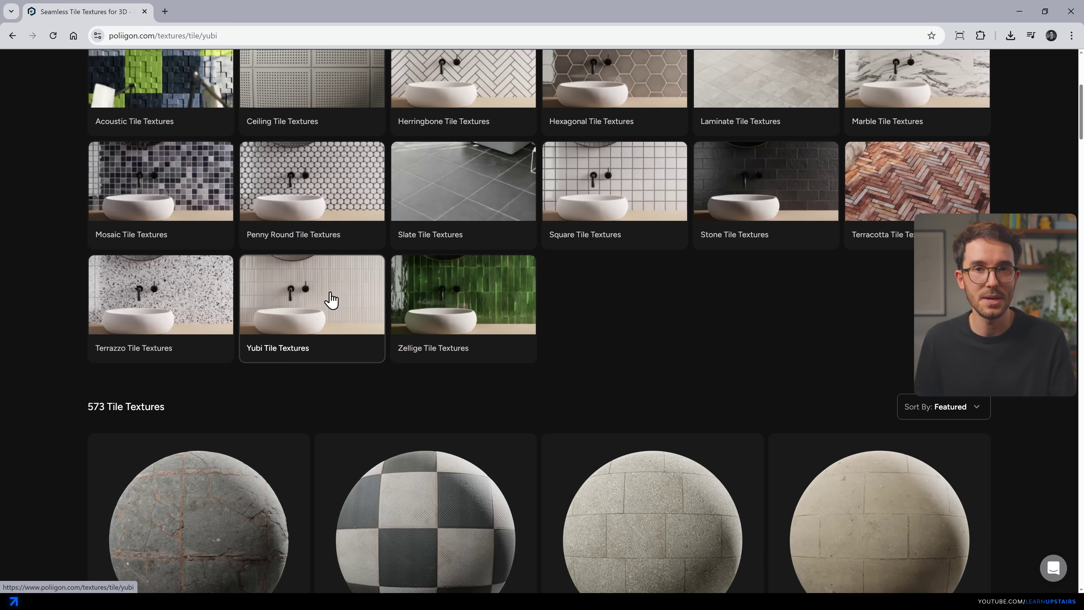
Open the Yubi Ceramic Glossy Tile Texture, Beige page from the Yubi tile listing
scroll(634, 259, down, 3)
click(635, 260)
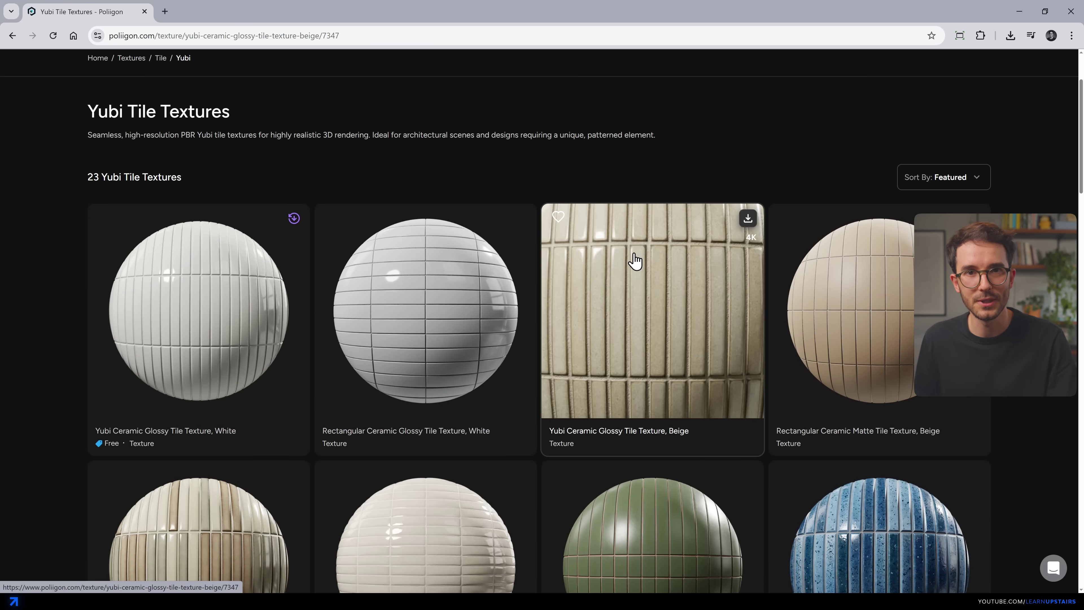
scroll(538, 256, down, 5)
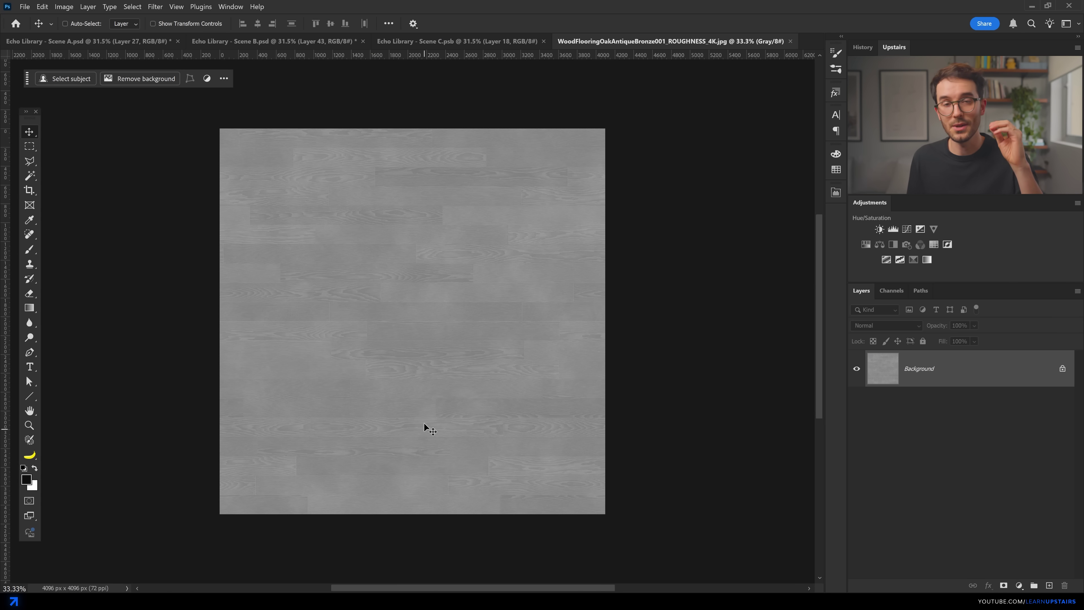
alt+scroll(389, 337, up, 10)
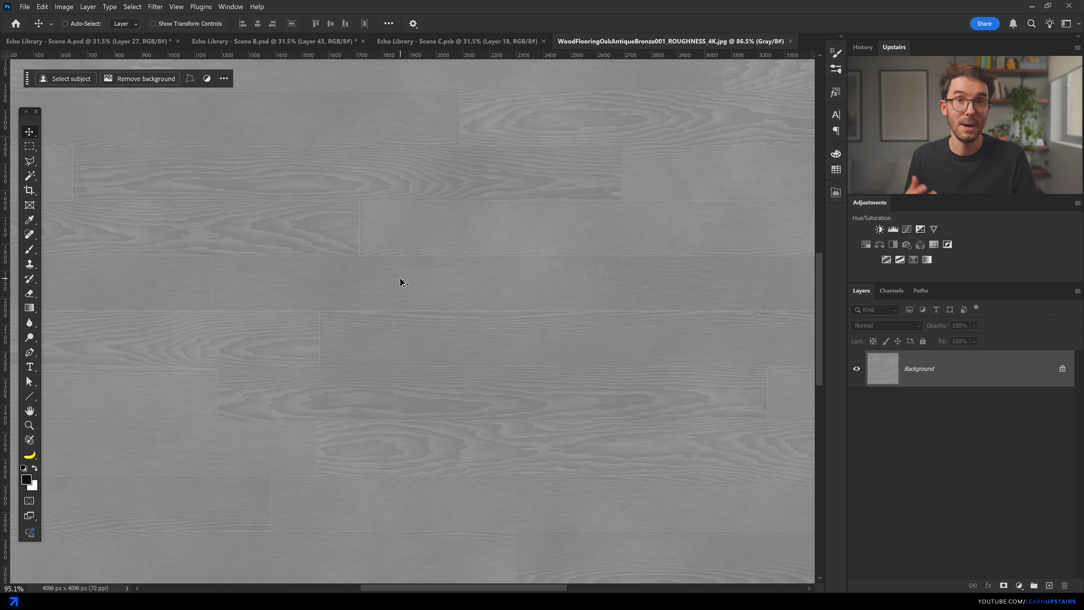
drag(411, 154, 532, 430)
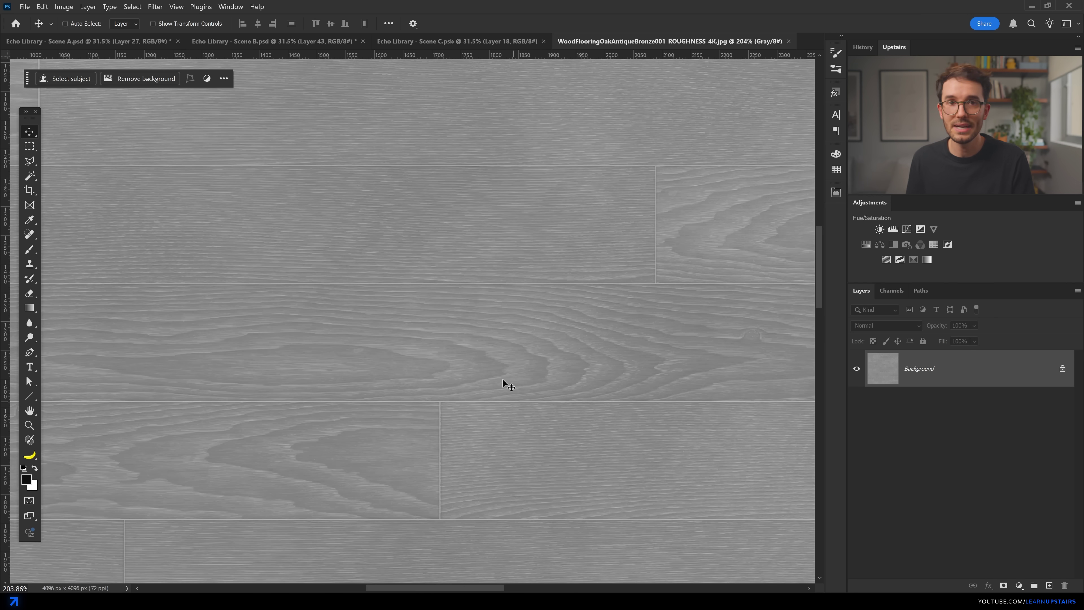
drag(331, 170, 503, 355)
key(ctrl+0)
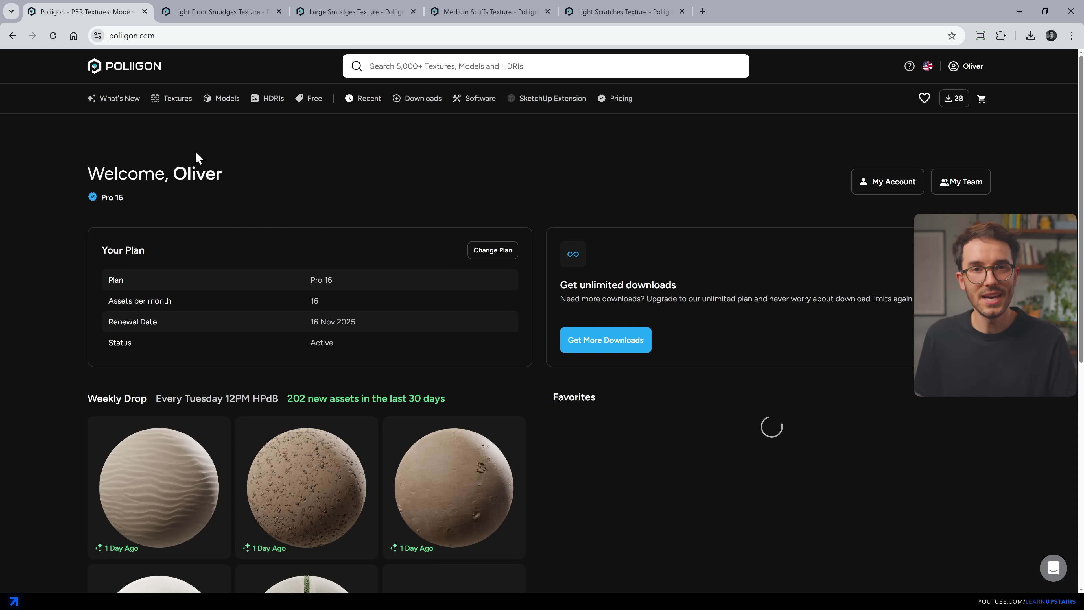
Browse the Surface Imperfections textures, then view the Light Floor Smudges and Large Smudges pages
mouse_move(167, 108)
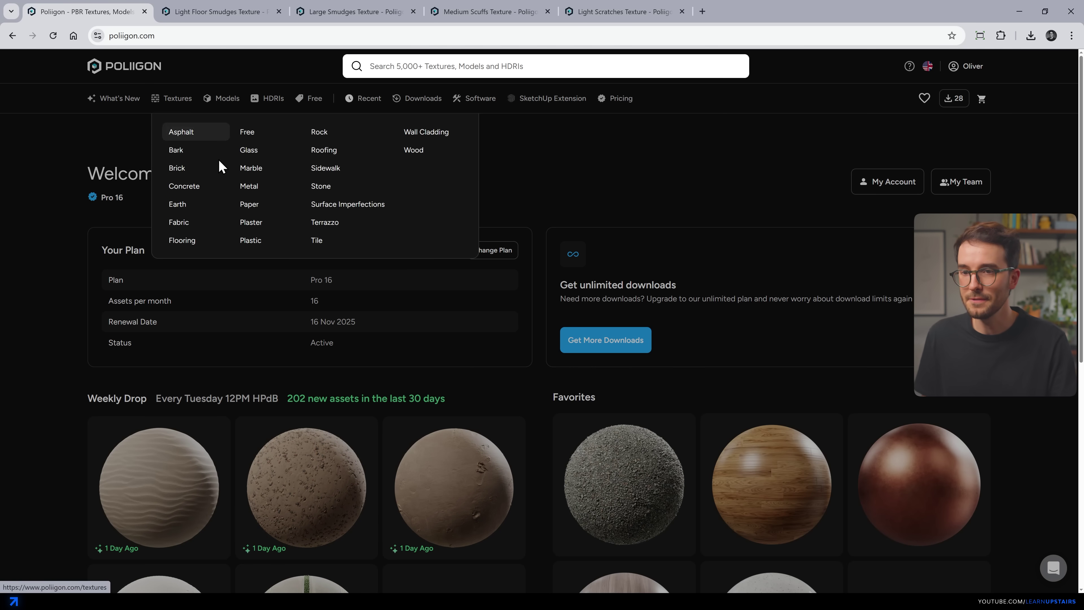
click(348, 204)
scroll(51, 326, down, 3)
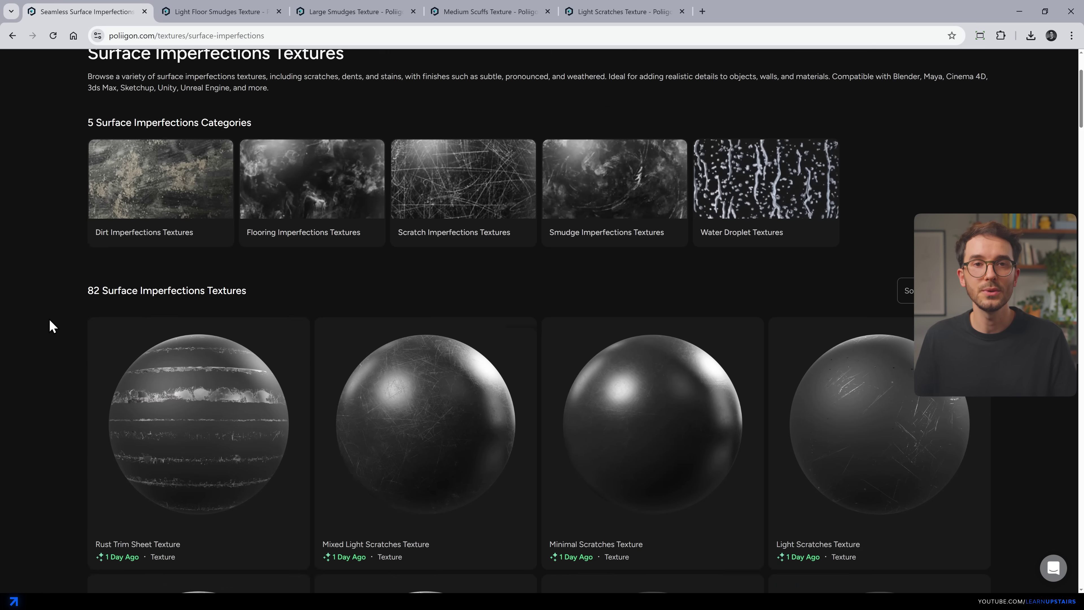
scroll(51, 327, down, 3)
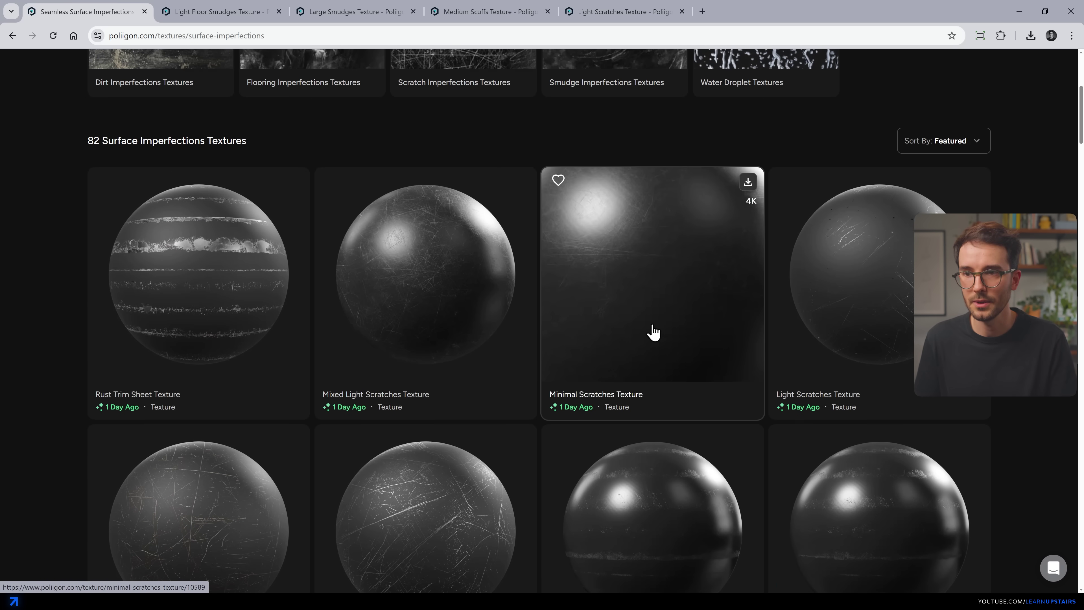
scroll(653, 333, down, 20)
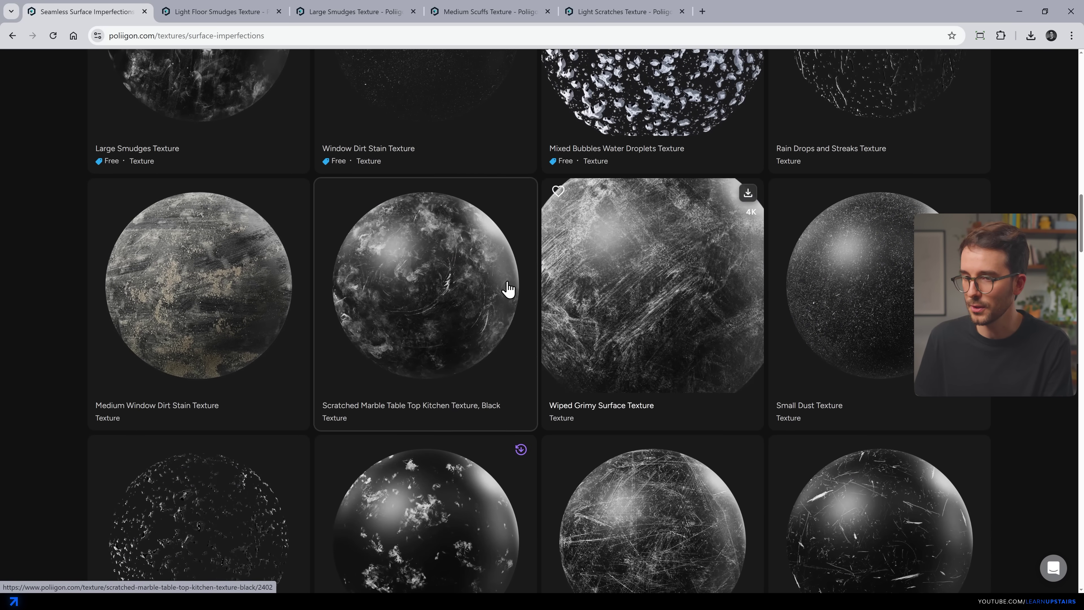
scroll(491, 291, down, 5)
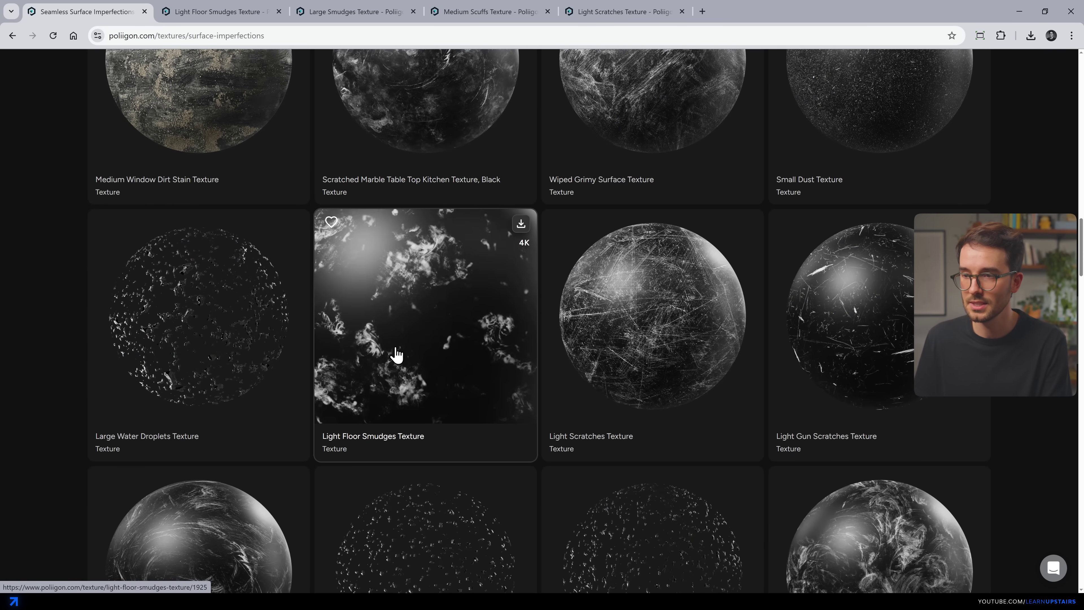
click(209, 12)
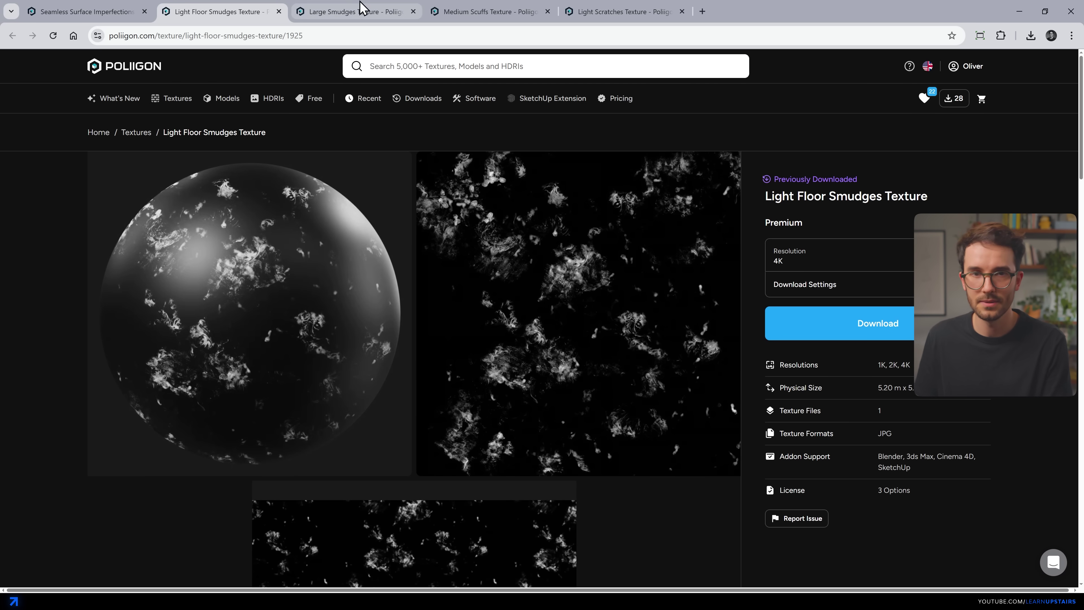
click(361, 9)
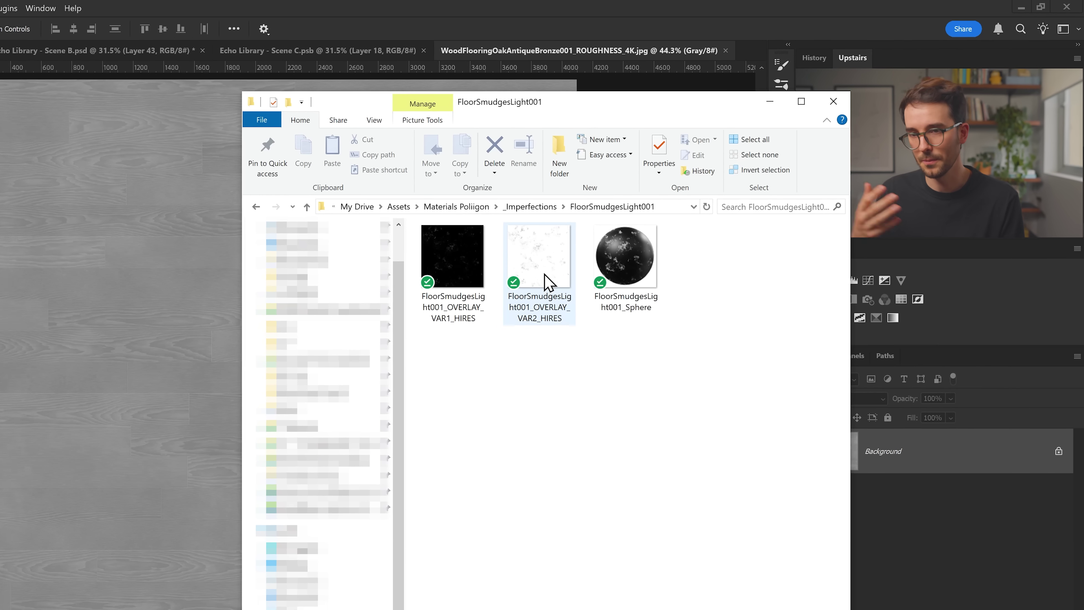
Drag FloorSmudgesLight001_OVERLAY_VAR2_HIRES from File Explorer onto the Photoshop roughness map
click(643, 227)
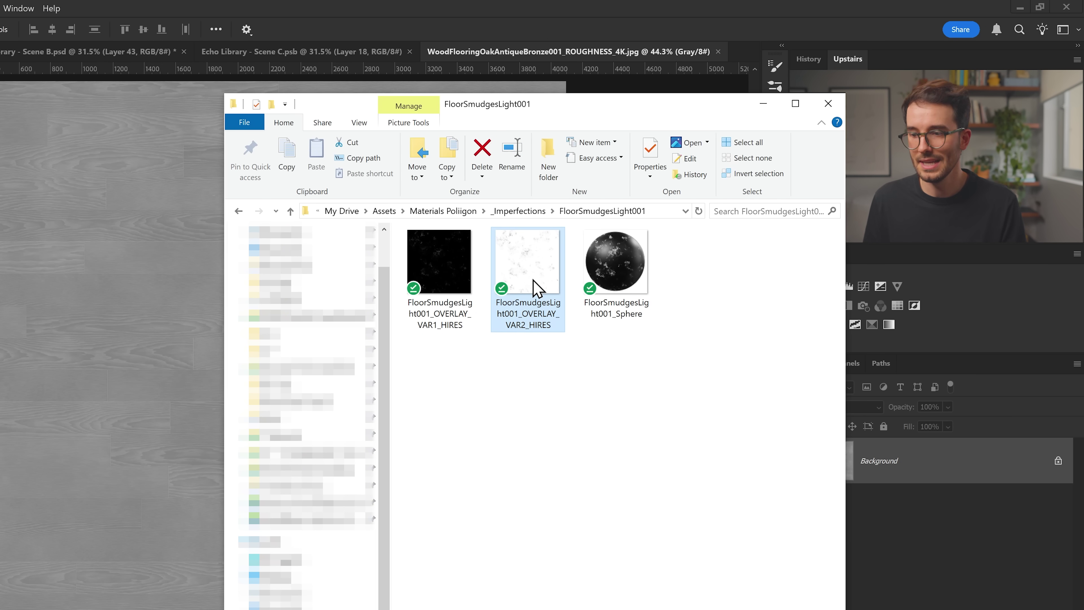
drag(528, 278, 94, 317)
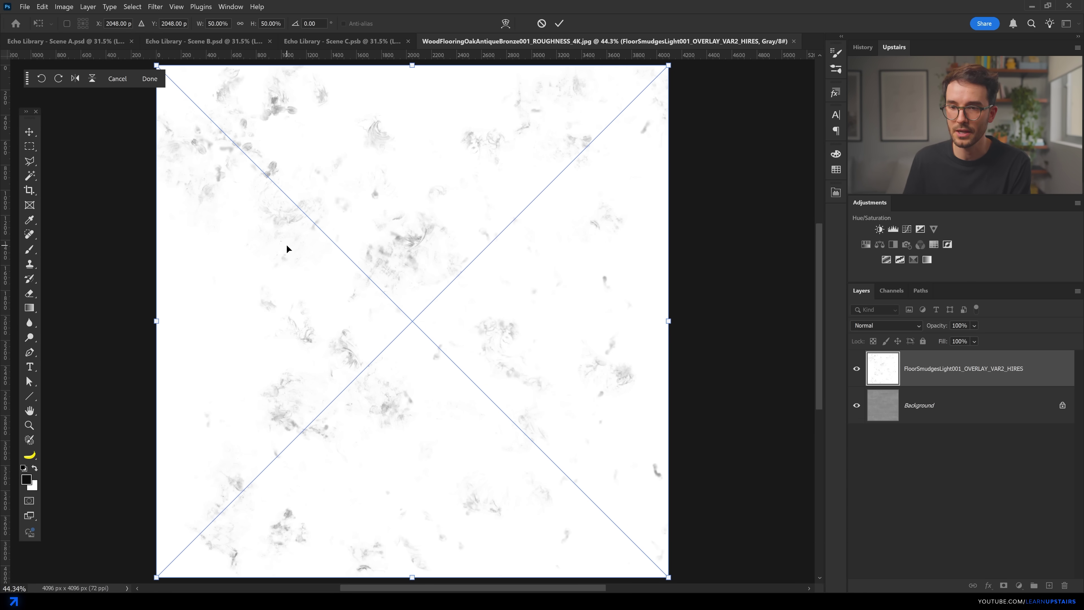
Place the smudge overlay and set its layer blend mode to Multiply
key(Return)
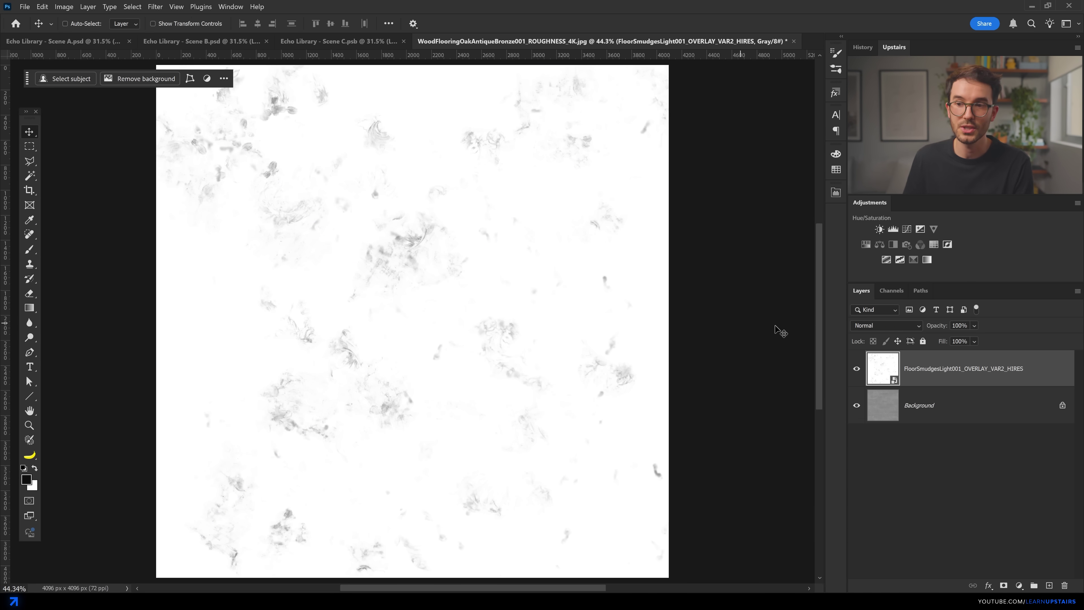
click(863, 328)
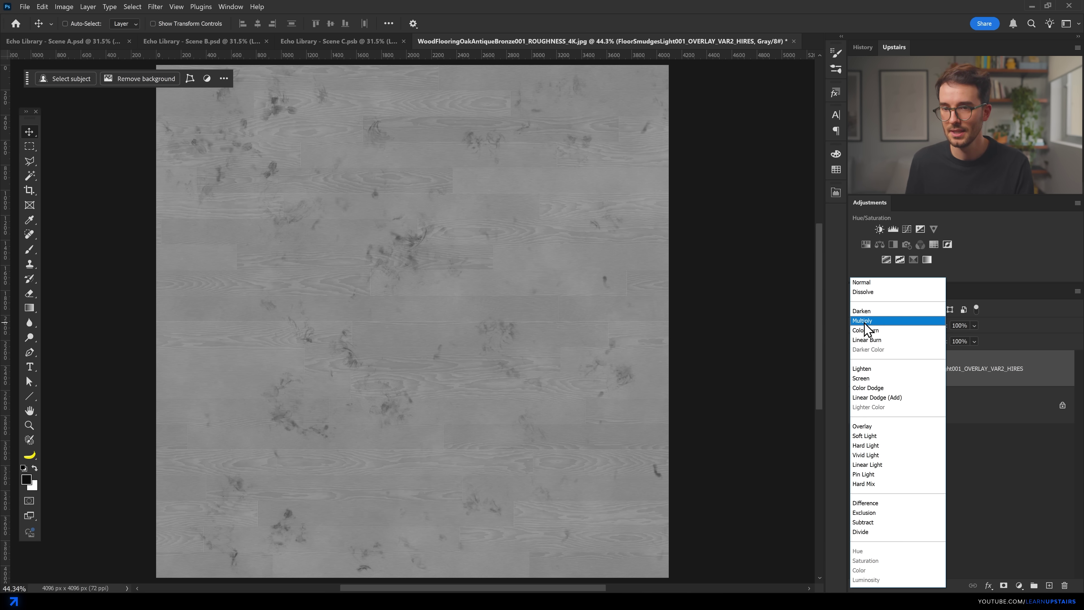
click(864, 321)
alt+scroll(455, 266, up, 5)
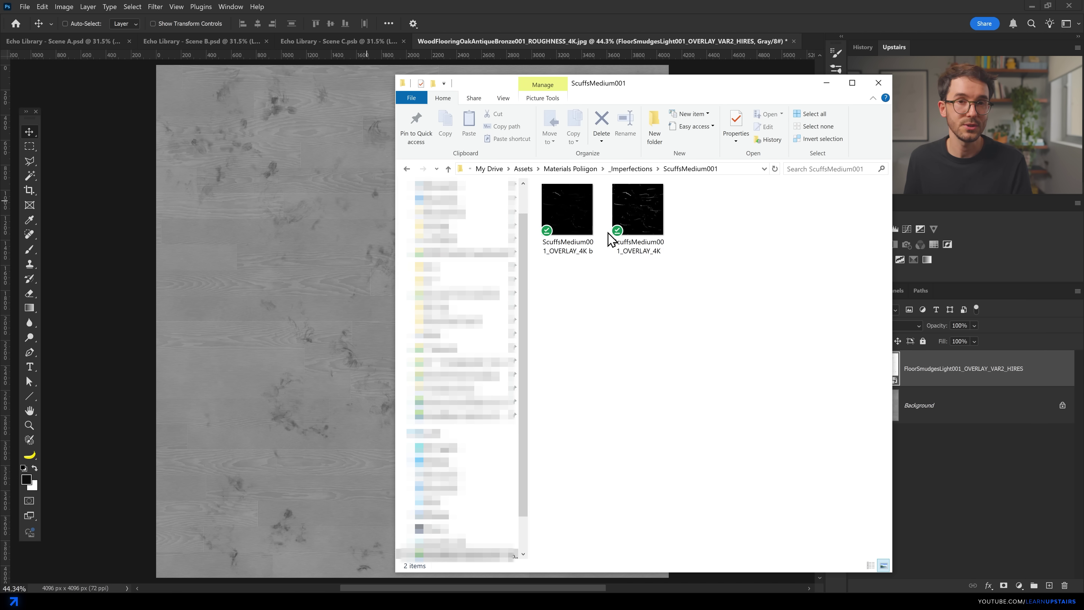
Place ScuffsMedium001_OVERLAY_4K as a Screen layer and add a mask to brush out scratches
drag(643, 216, 324, 205)
key(Return)
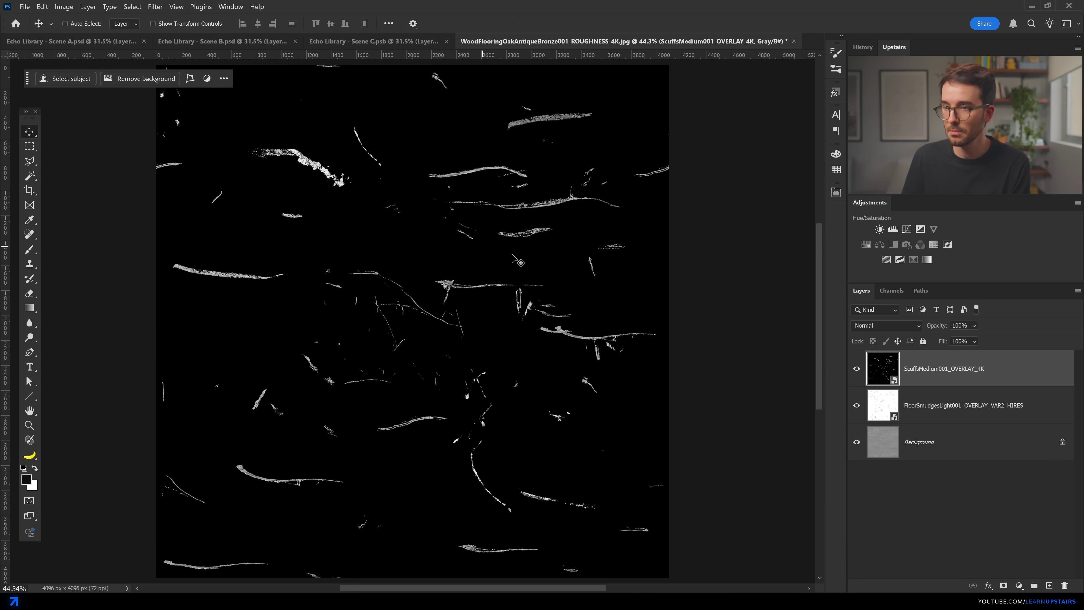
click(874, 326)
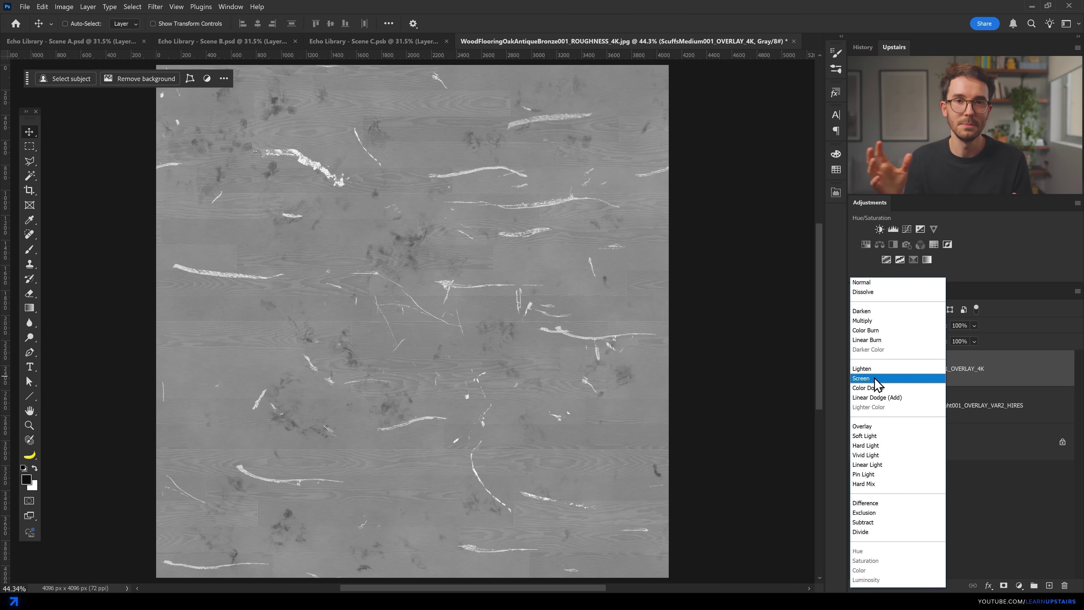
click(875, 378)
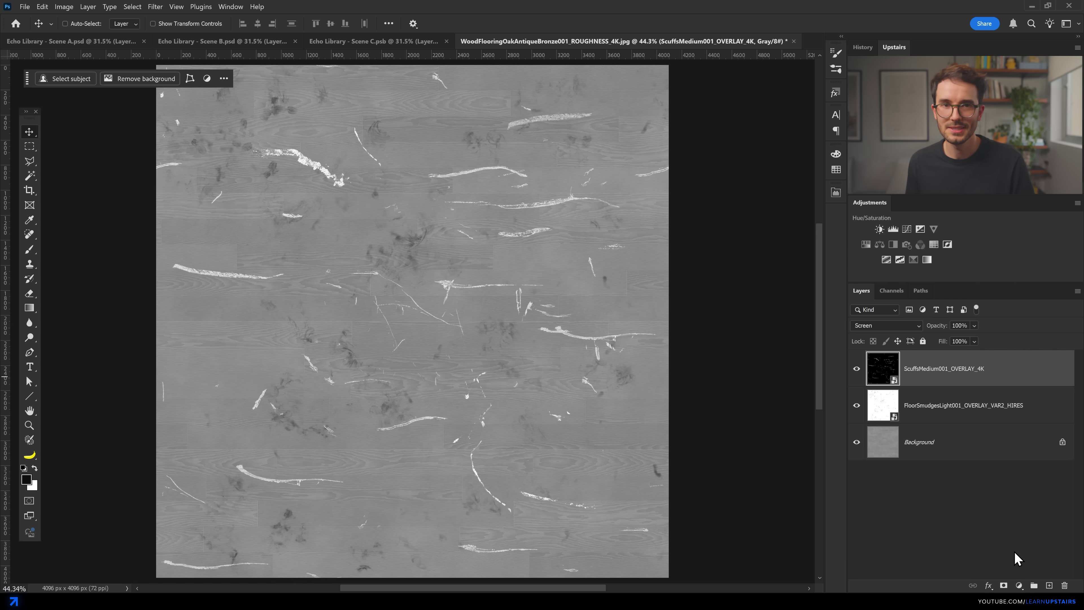
click(1004, 585)
key(b)
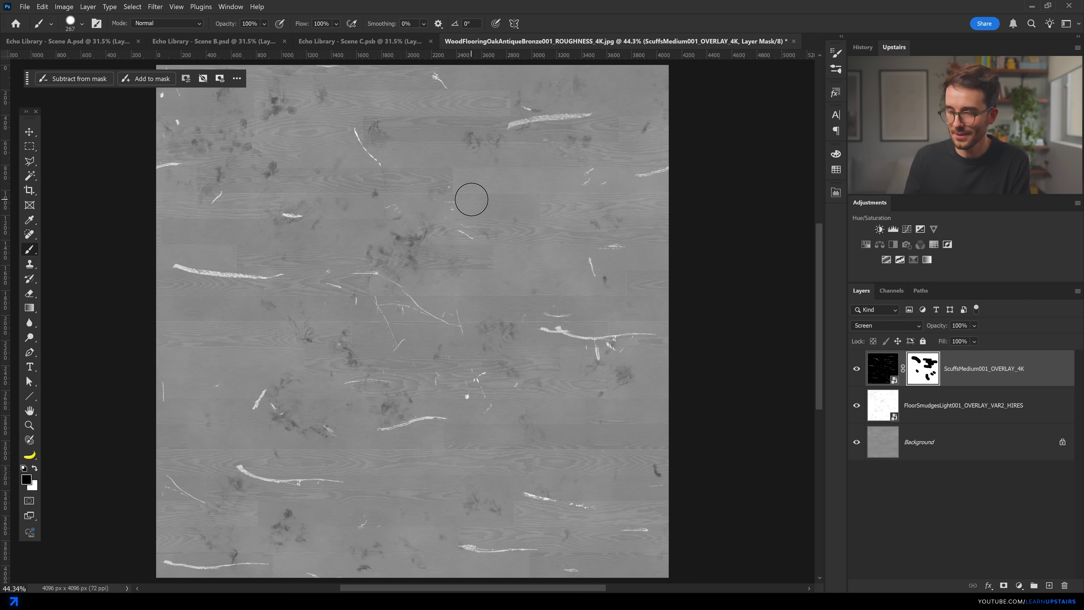
Save a JPEG copy named WoodFlooringOakAntiqueBronze001_ROUGHNESS_4K (with imperfections 1)
key(v)
click(24, 6)
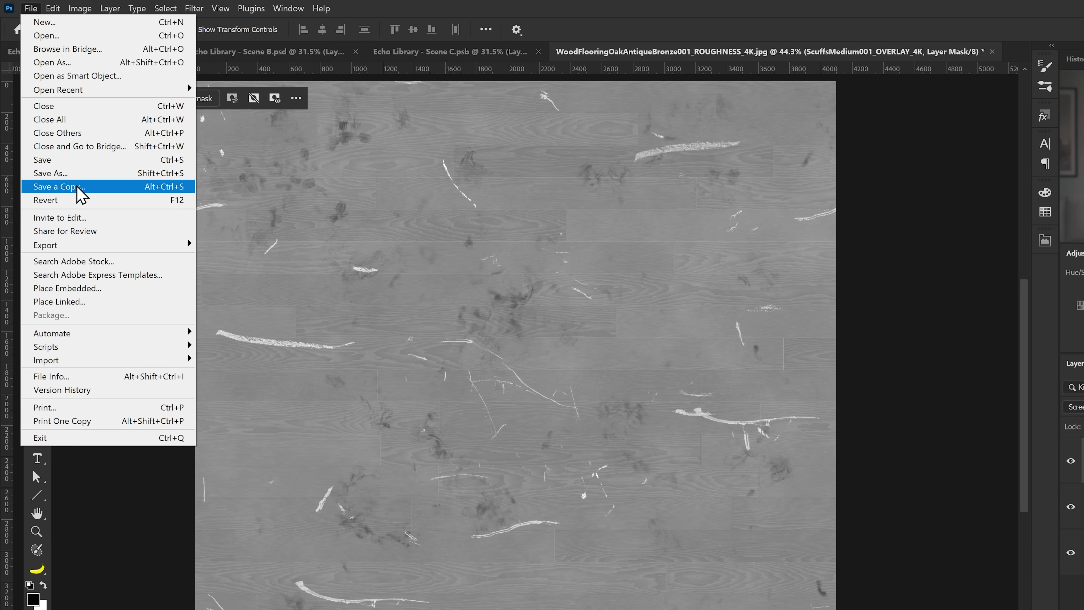
click(78, 188)
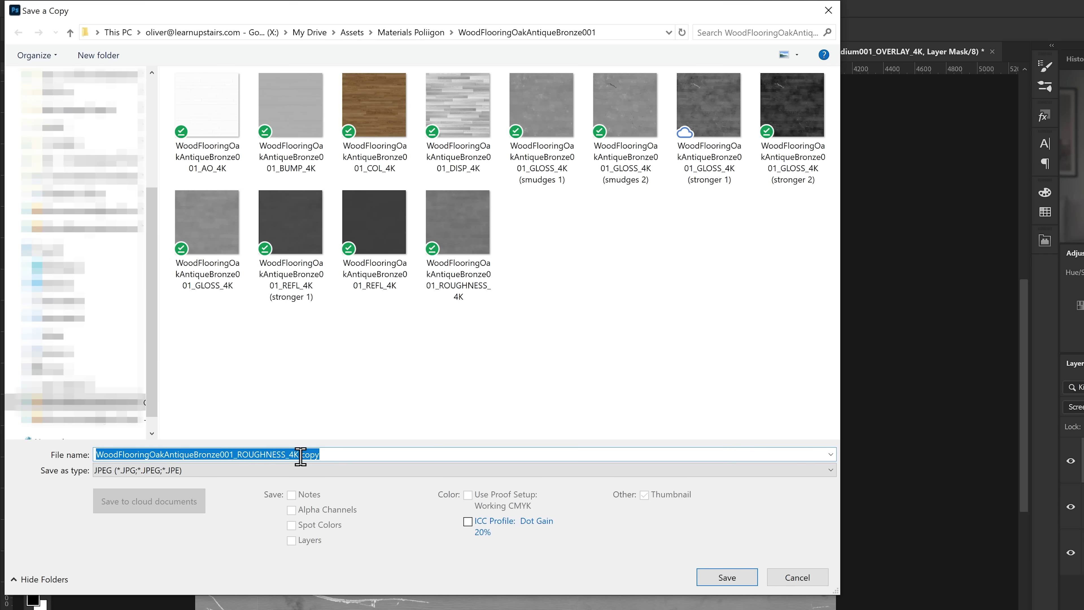
click(327, 454)
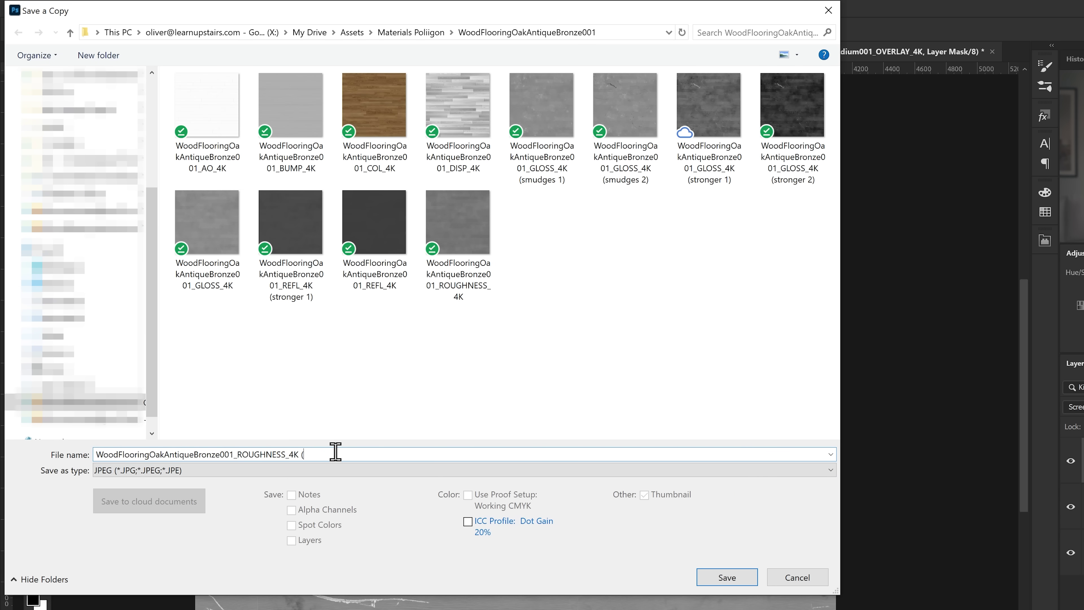
text())
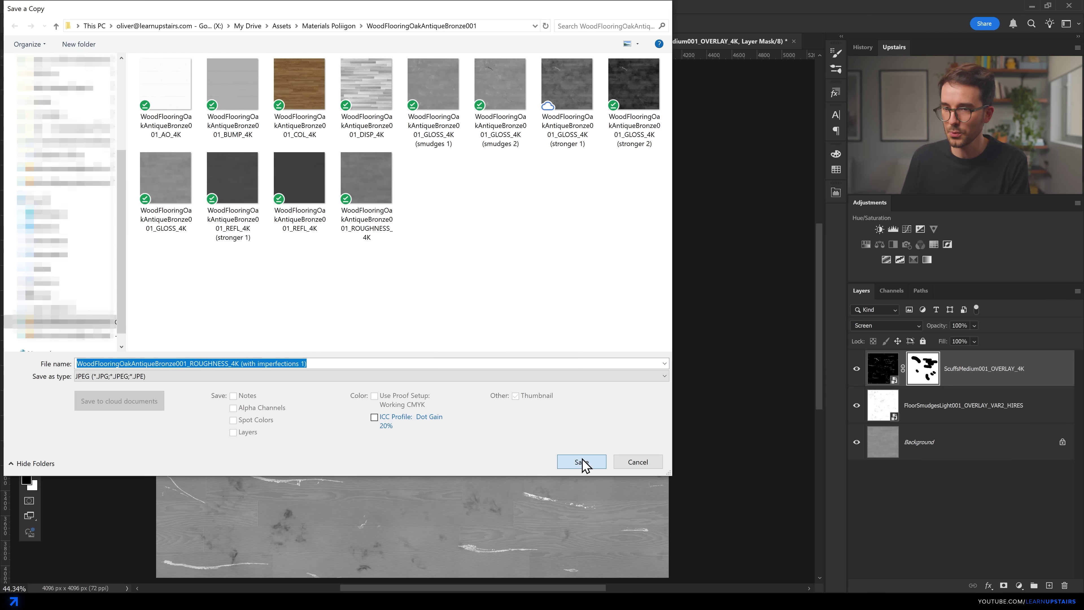
click(581, 461)
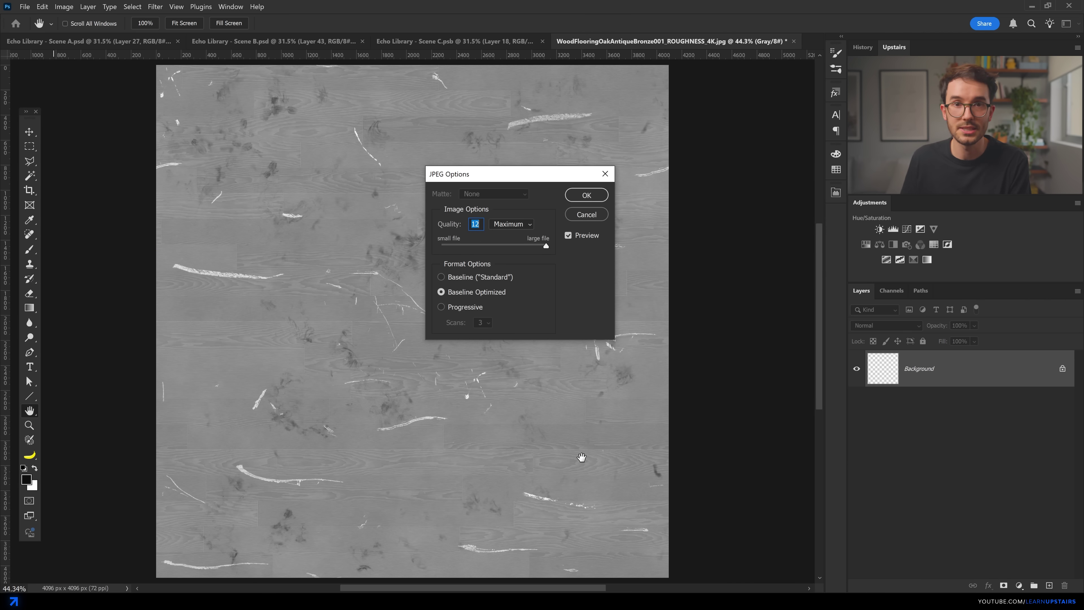
click(586, 195)
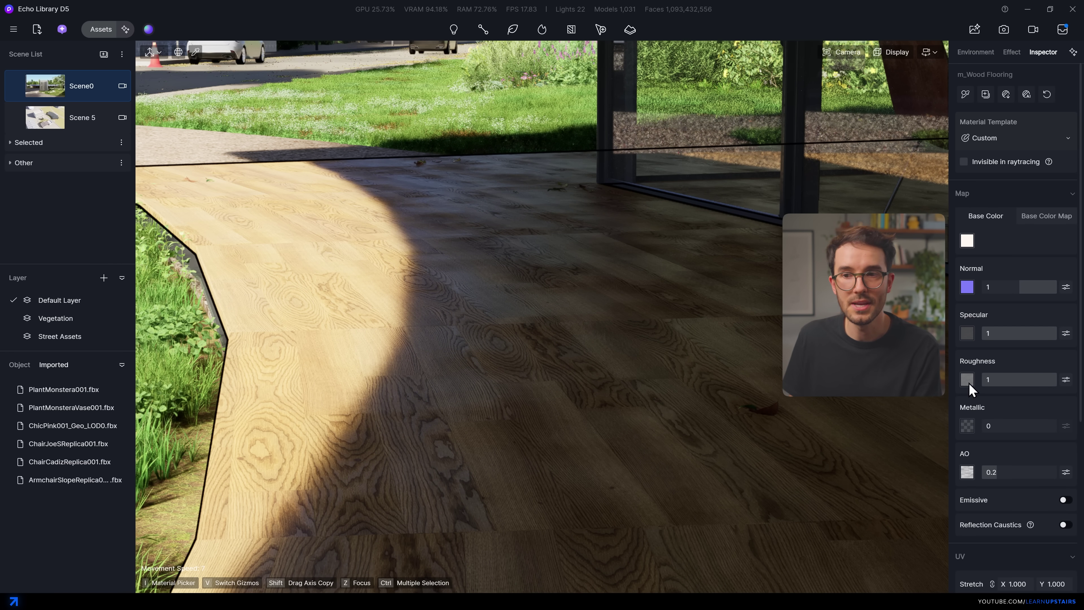
Load the roughness map with imperfections into the D5 floor material's roughness slot
click(968, 380)
click(461, 218)
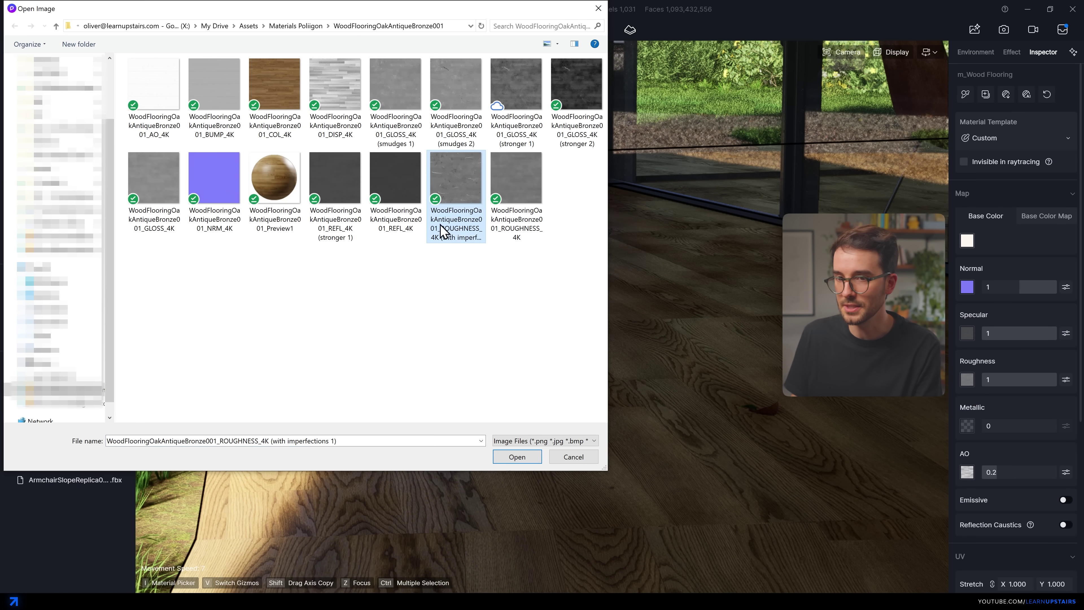
double_click(465, 220)
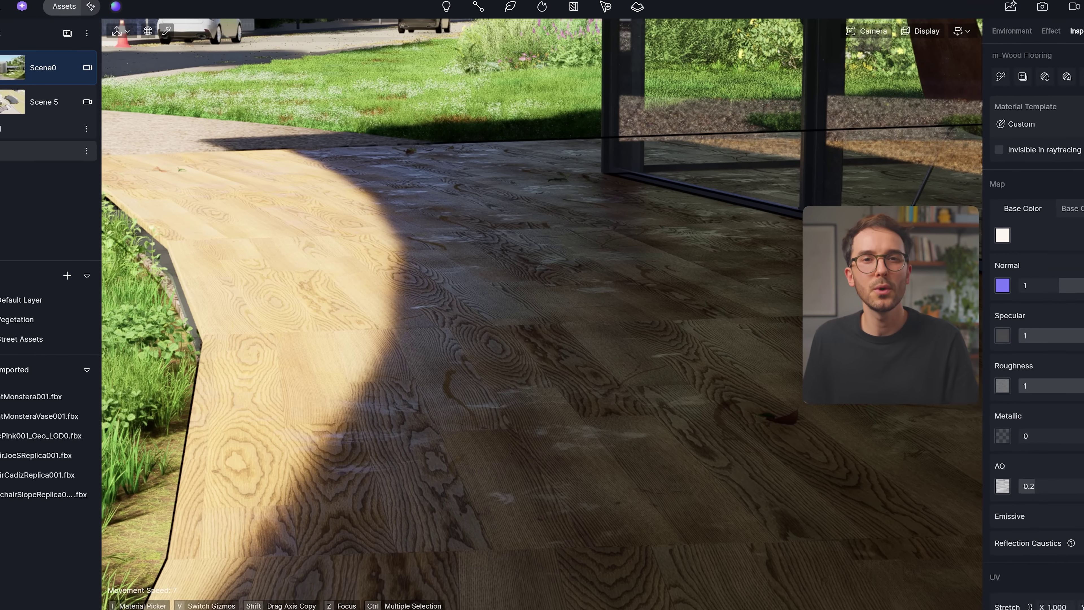
Switch to the Scene D view and pull the camera back over the wood path
scroll(64, 214, down, 2)
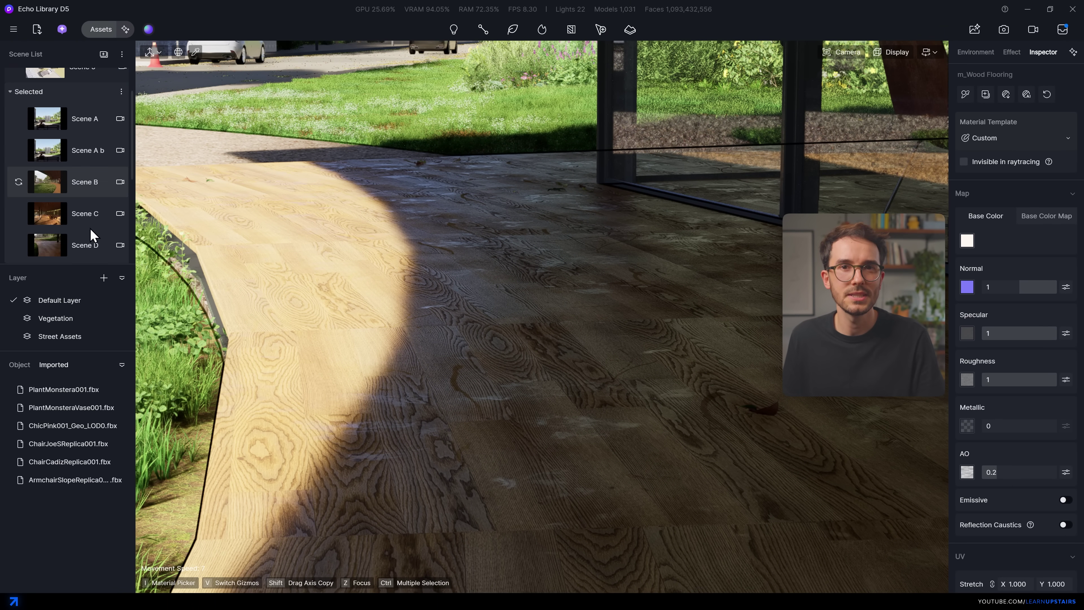
click(86, 228)
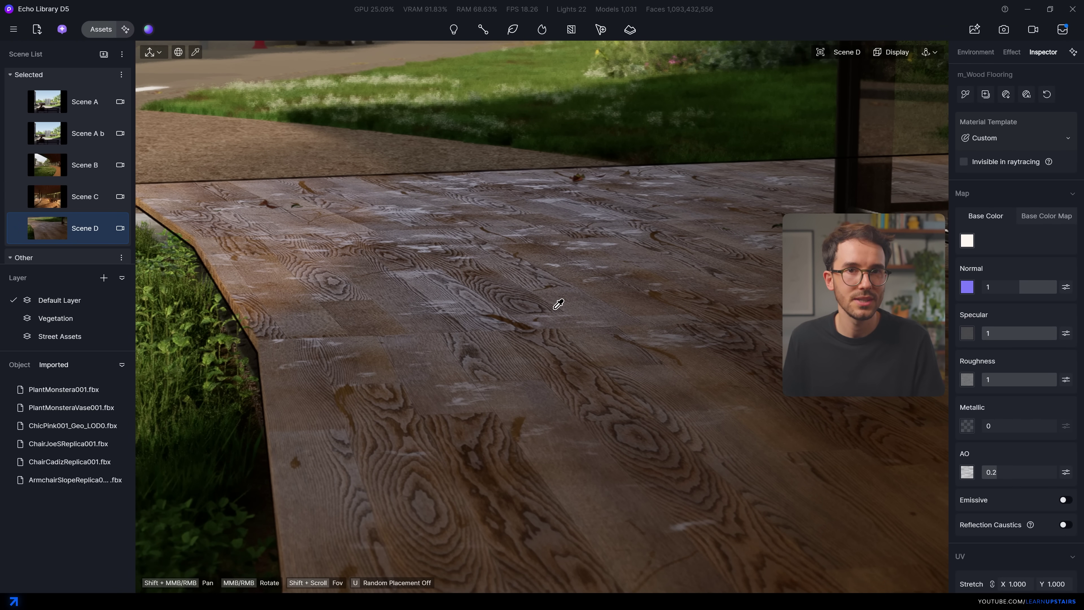
key(s)
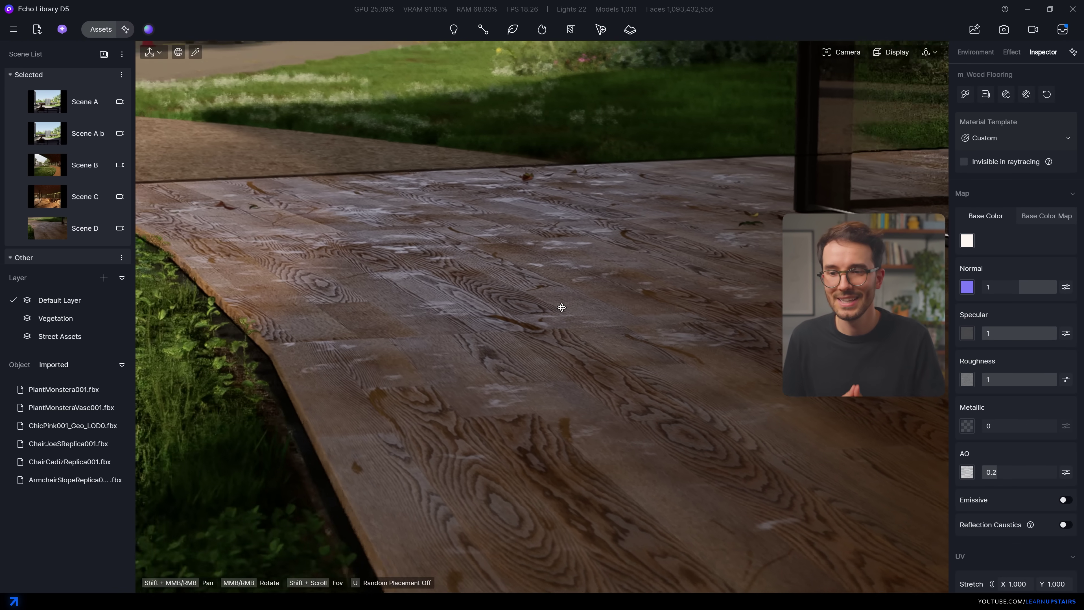
key(s)
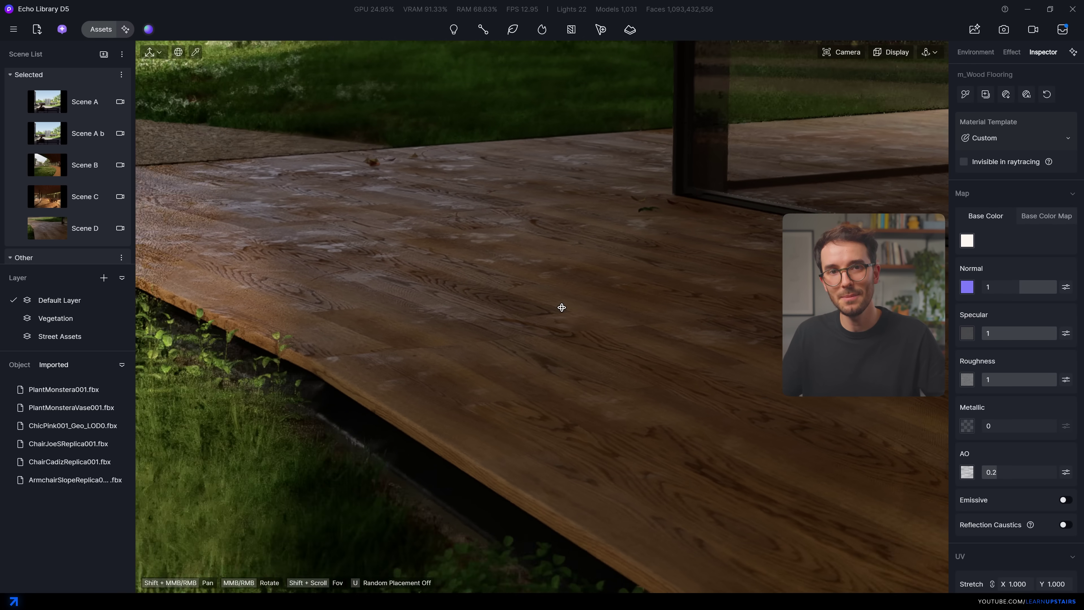
key(s)
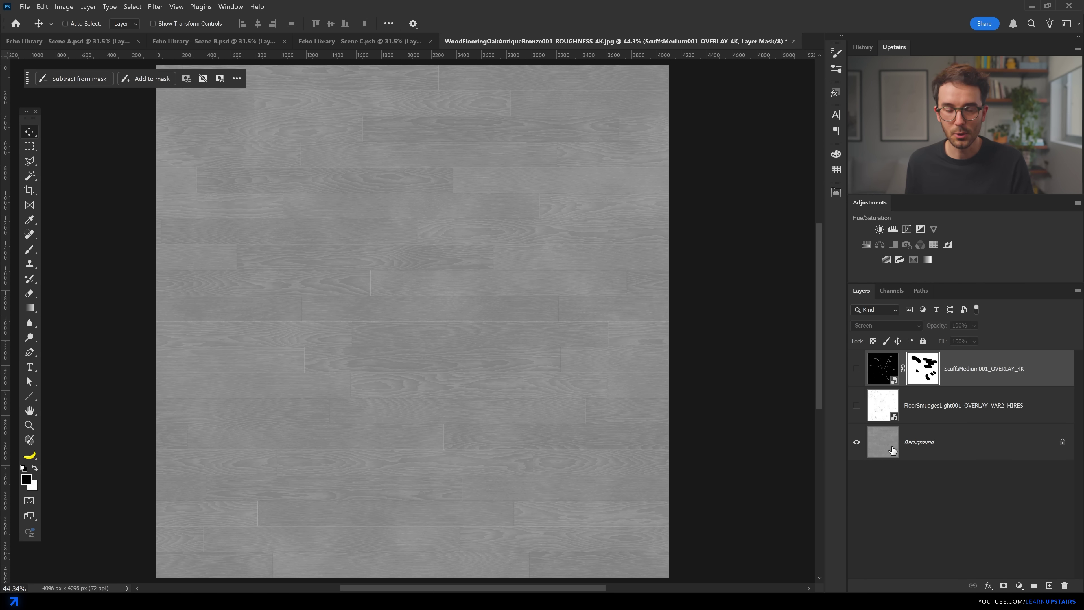
Add a Levels layer above Background with input levels 75, 1.00, 194, comparing before and after
click(892, 451)
click(893, 228)
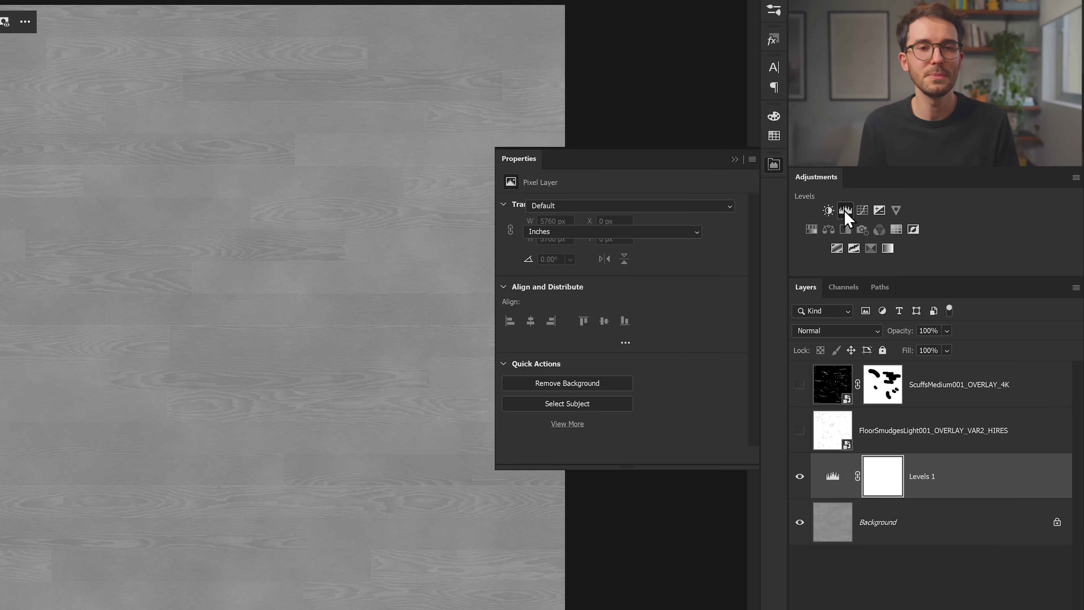
drag(722, 309, 661, 311)
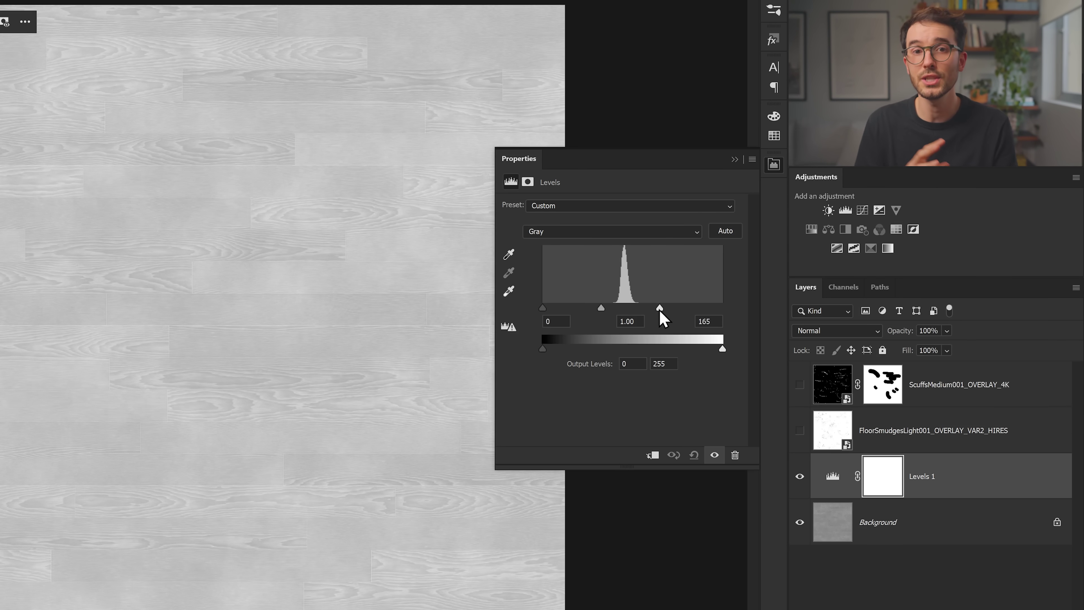
drag(543, 308, 591, 312)
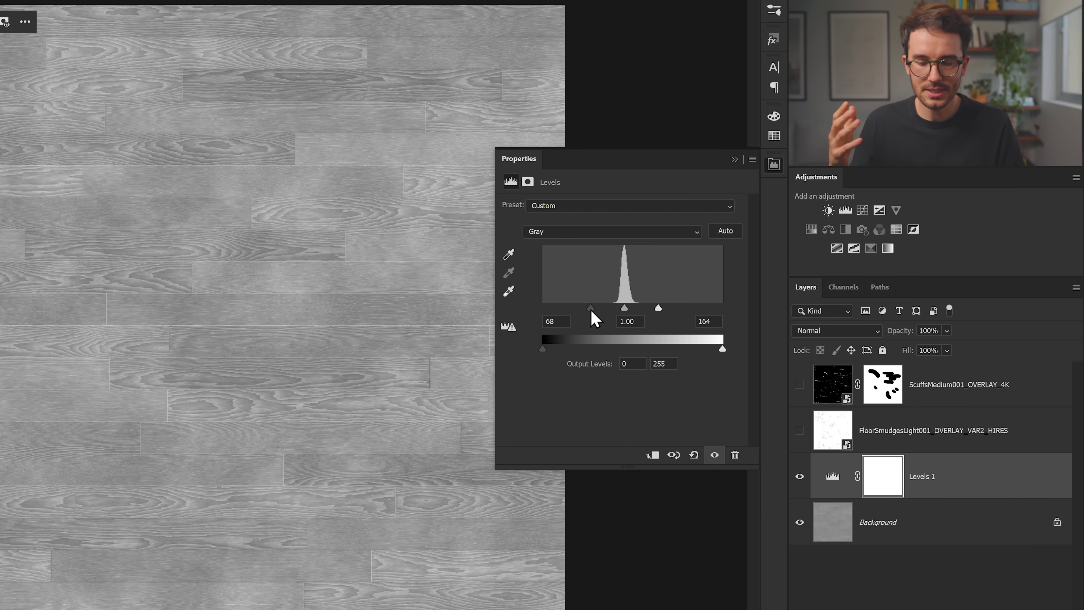
click(800, 476)
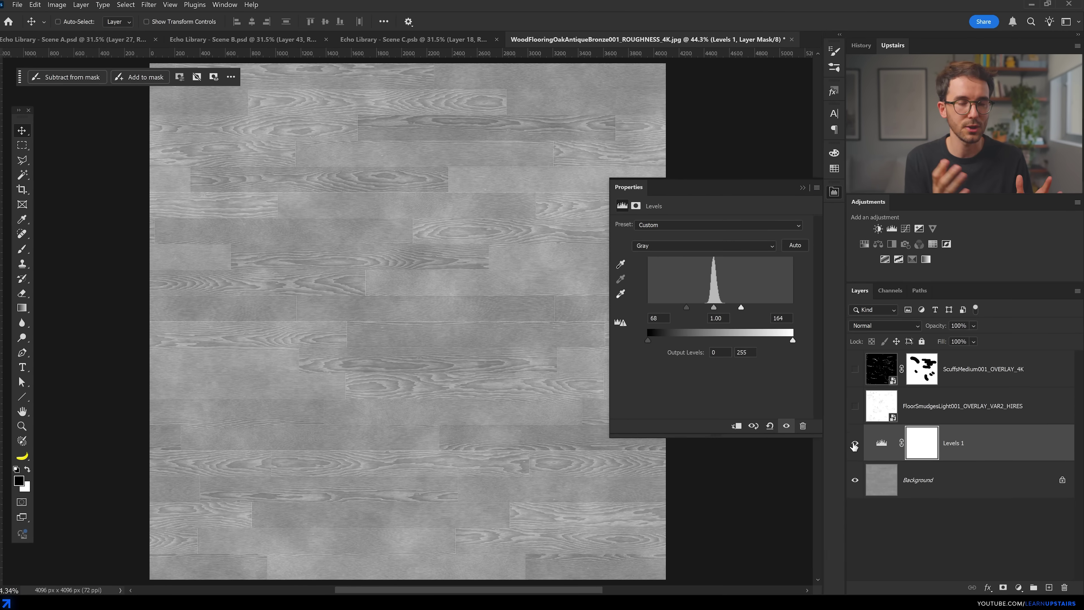
click(799, 476)
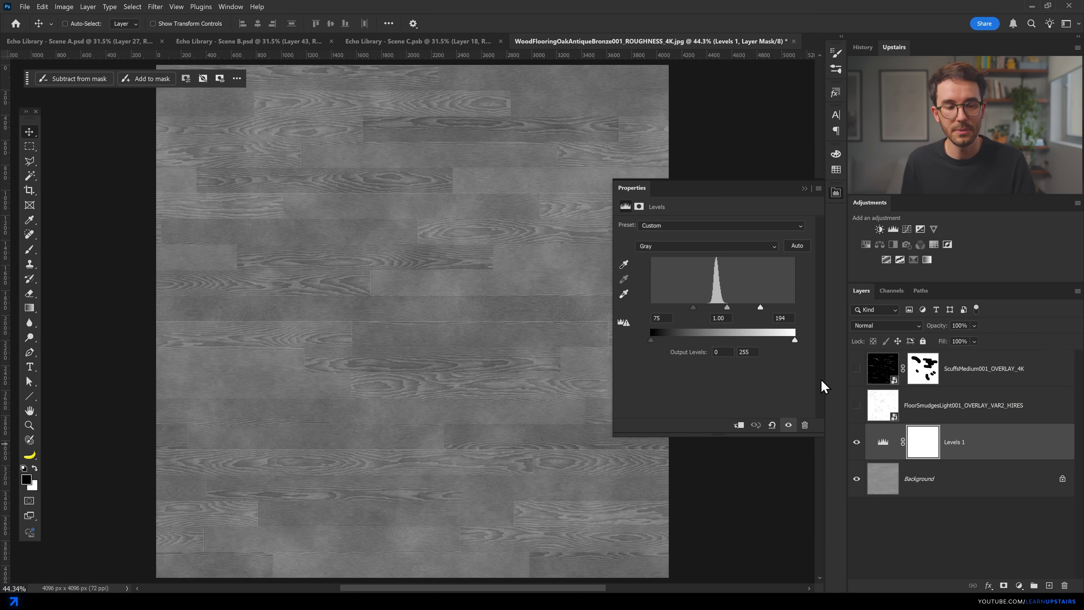
Cap Levels output white at 126 and load the adjusted map into the D5 floor at roughness 1
drag(782, 341, 722, 341)
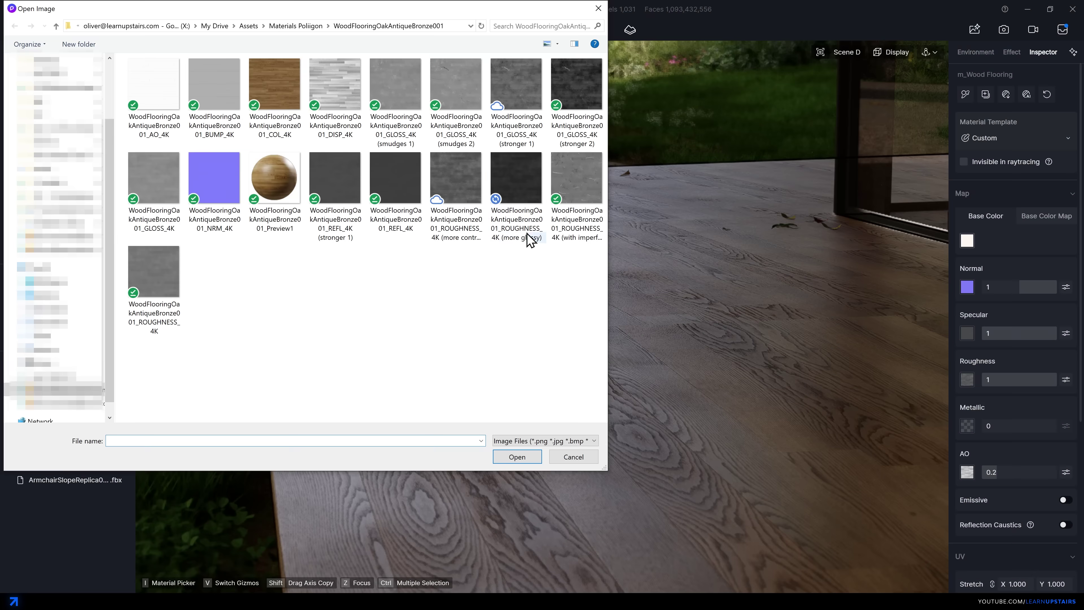
double_click(528, 235)
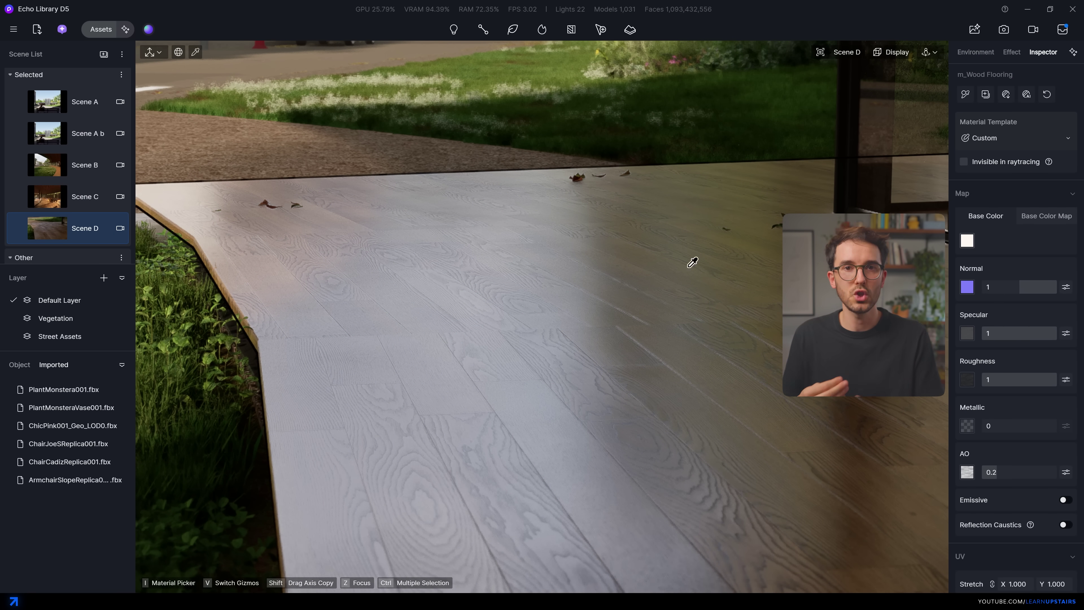
mouse_move(1053, 380)
mouse_down()
mouse_move(1012, 382)
mouse_move(1061, 390)
mouse_up()
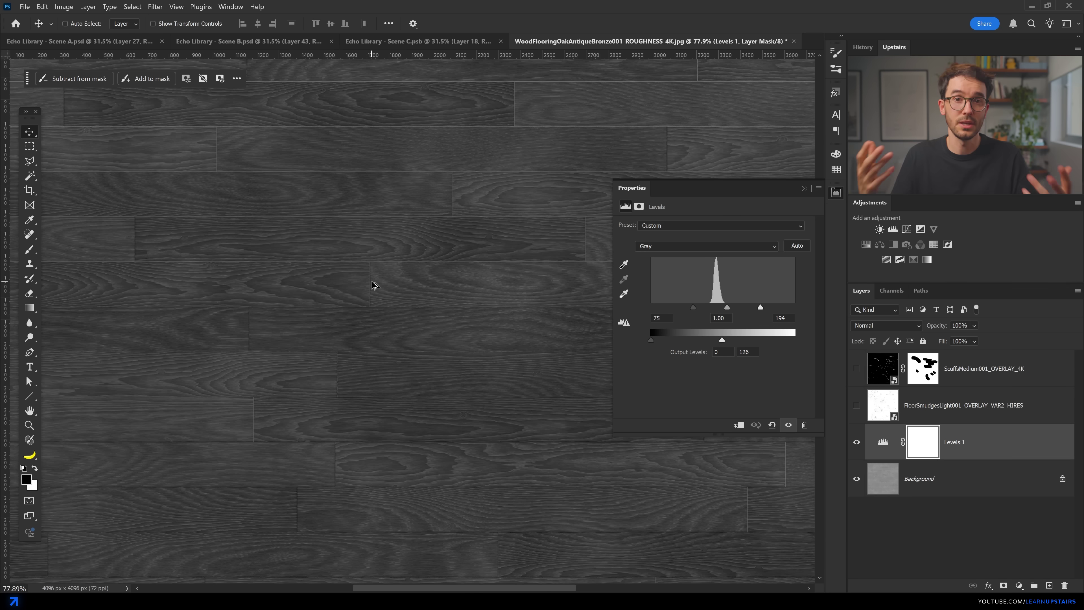
Zoom and pan around the roughness map to inspect the wood grain closely
alt+scroll(373, 284, up, 5)
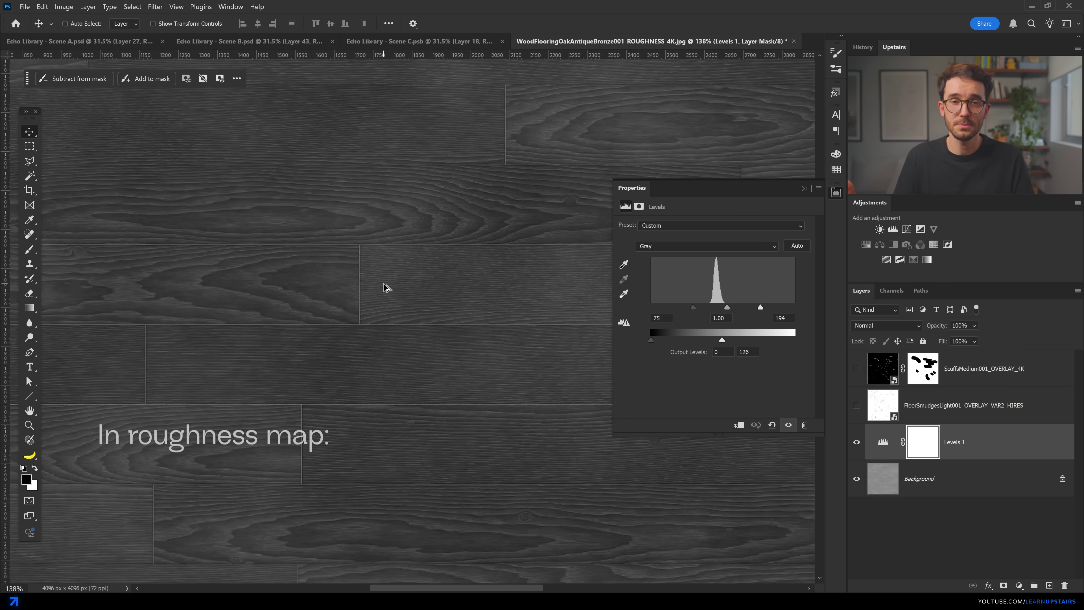
alt+scroll(371, 355, up, 6)
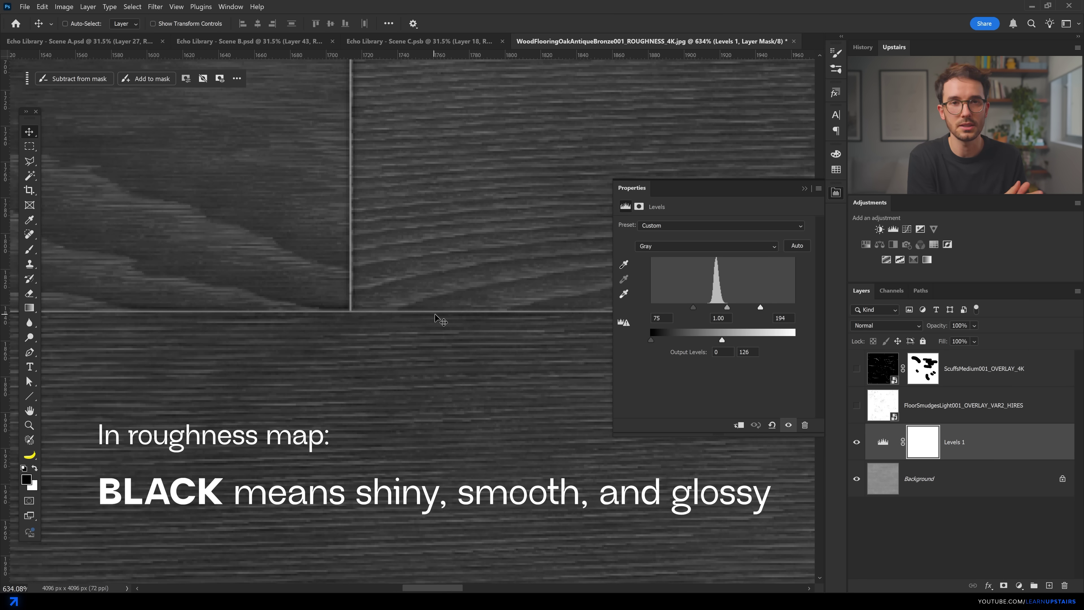
alt+scroll(433, 317, down, 5)
drag(512, 267, 339, 332)
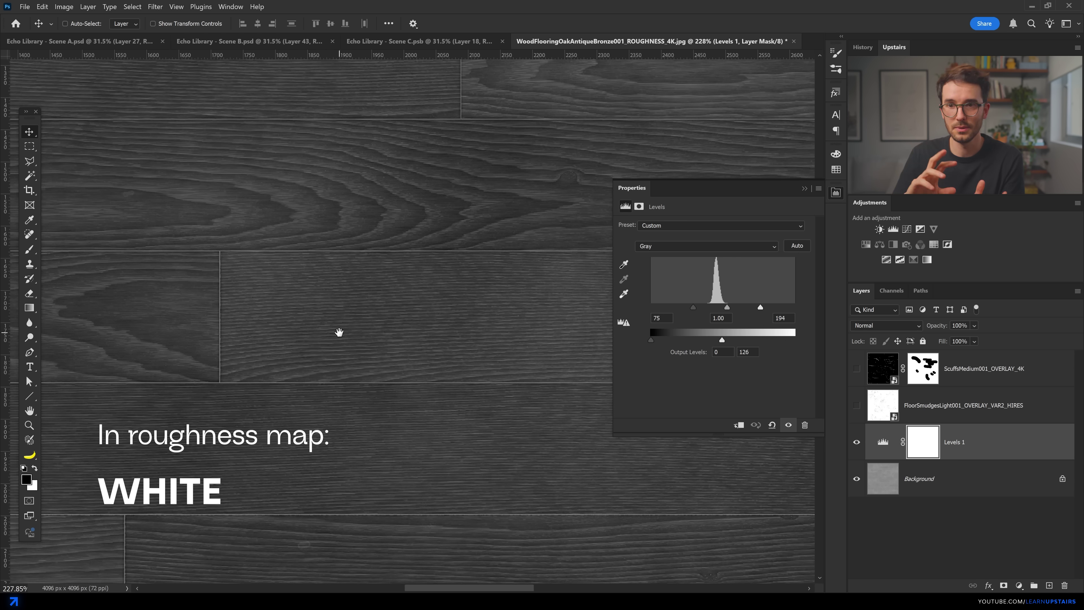
key(ctrl+comma)
drag(507, 301, 228, 300)
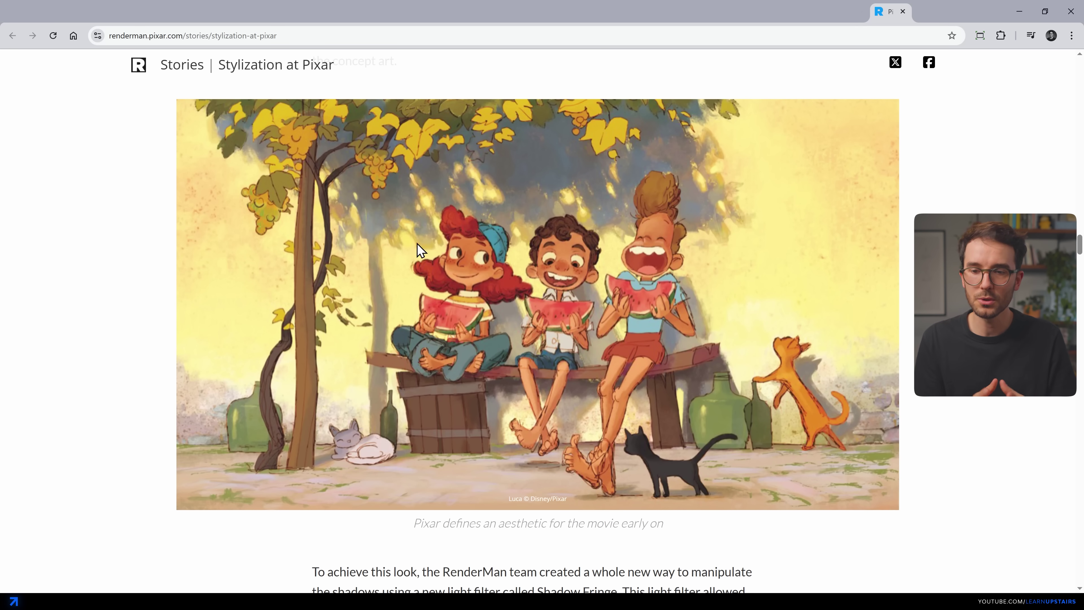
Scroll down through the Pixar article's shadow-fringe examples
scroll(514, 326, down, 8)
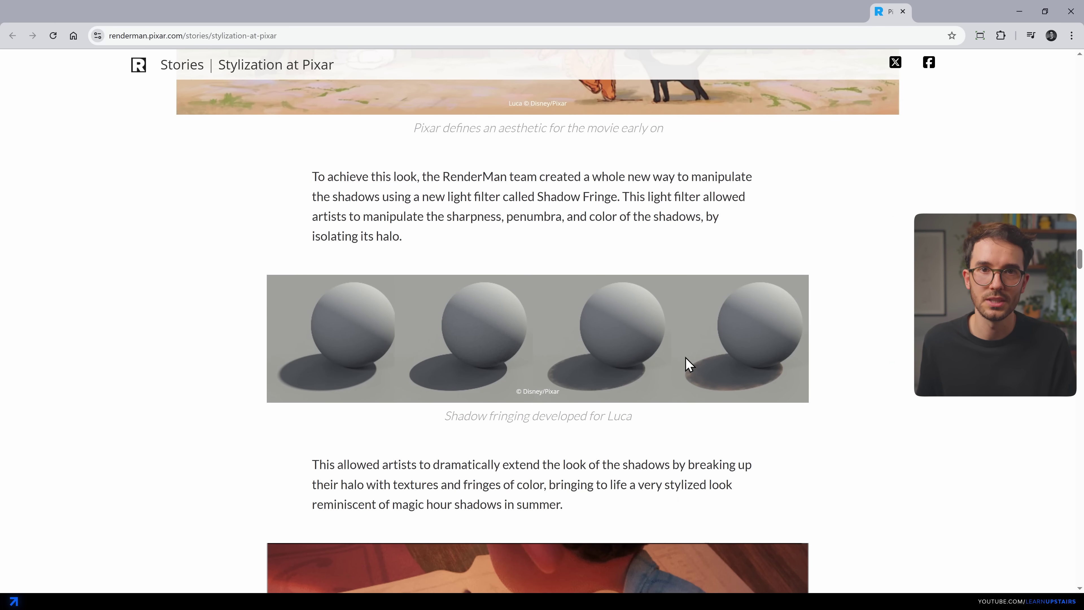
scroll(909, 316, down, 2)
scroll(909, 315, down, 4)
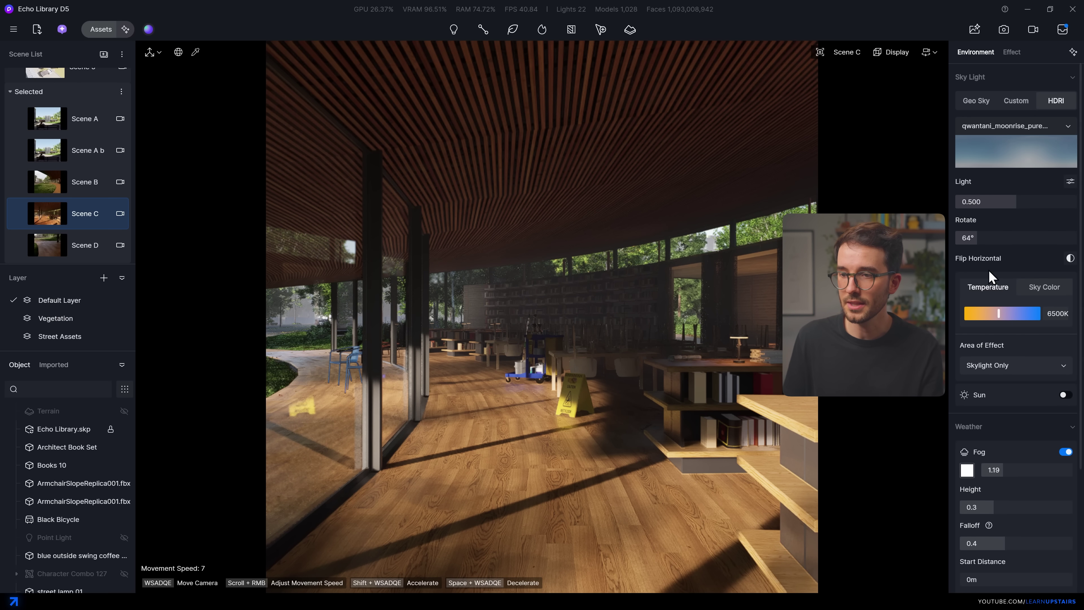
Keep the current HDRI sky and set its rotation to 64°
click(1042, 157)
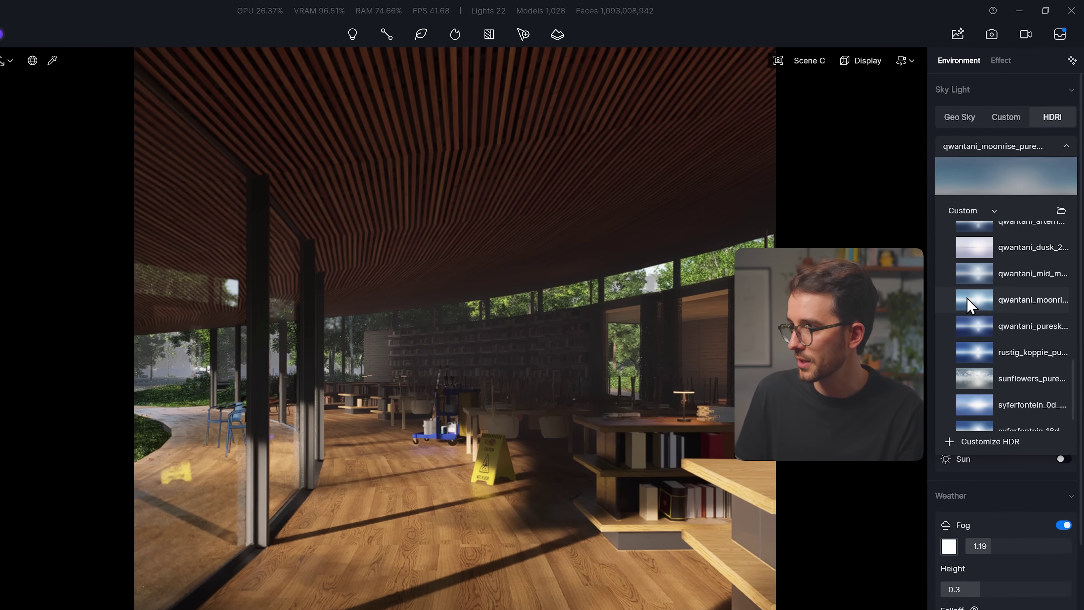
click(995, 261)
click(997, 239)
text(64)
key(Return)
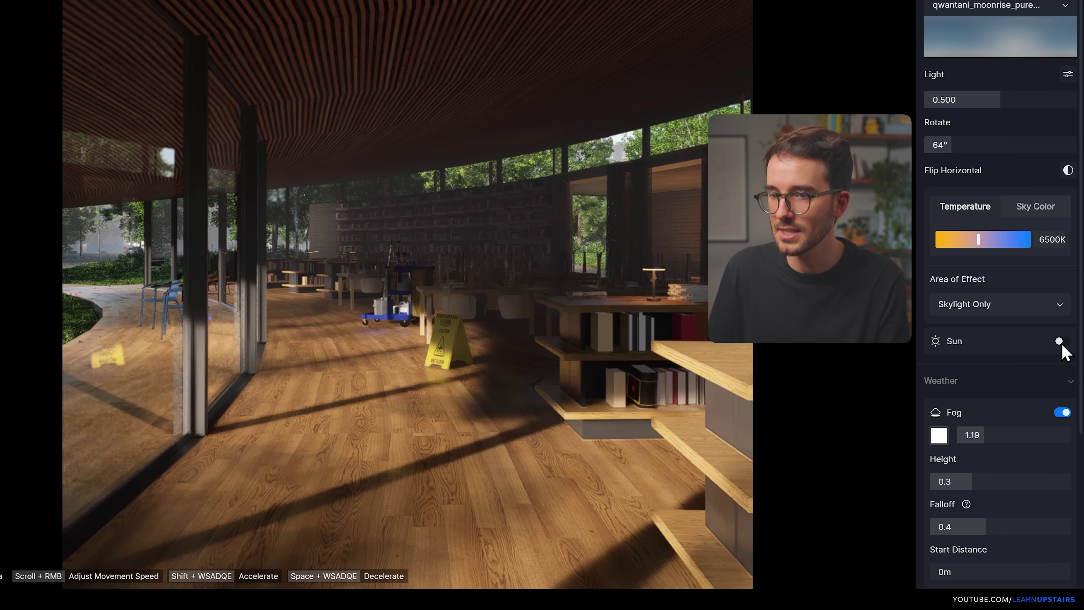
Enable the sun and give it a Custom direction instead of following the HDRI
click(1060, 341)
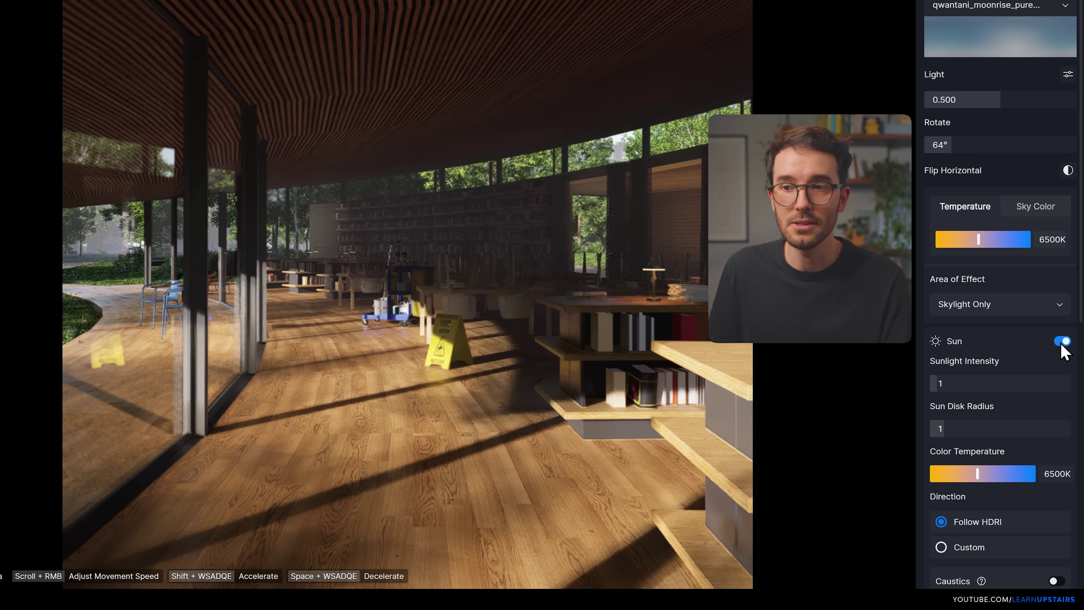
scroll(1060, 343, down, 5)
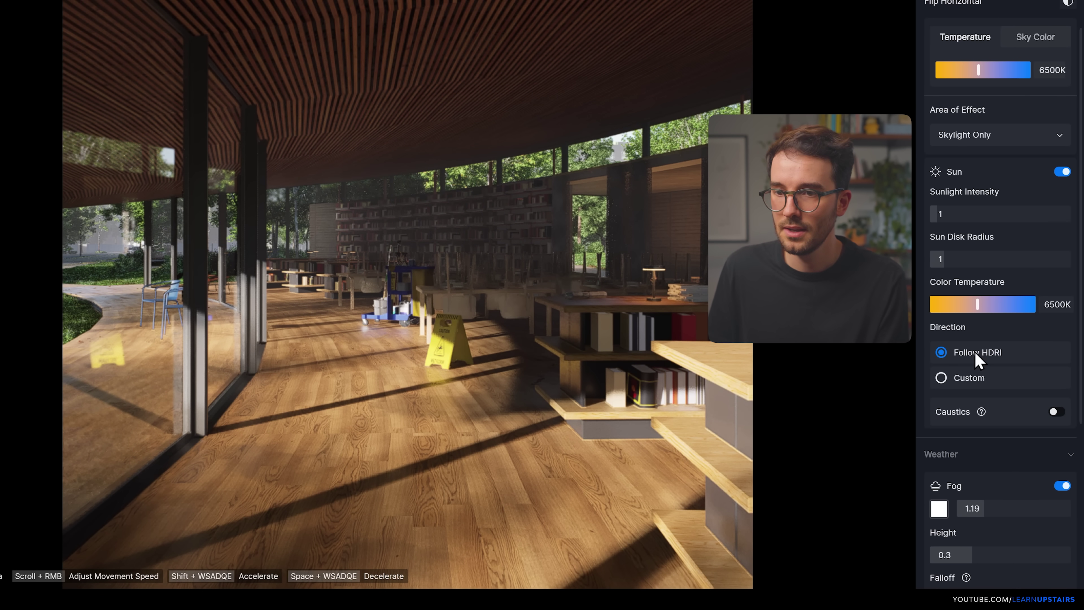
click(969, 379)
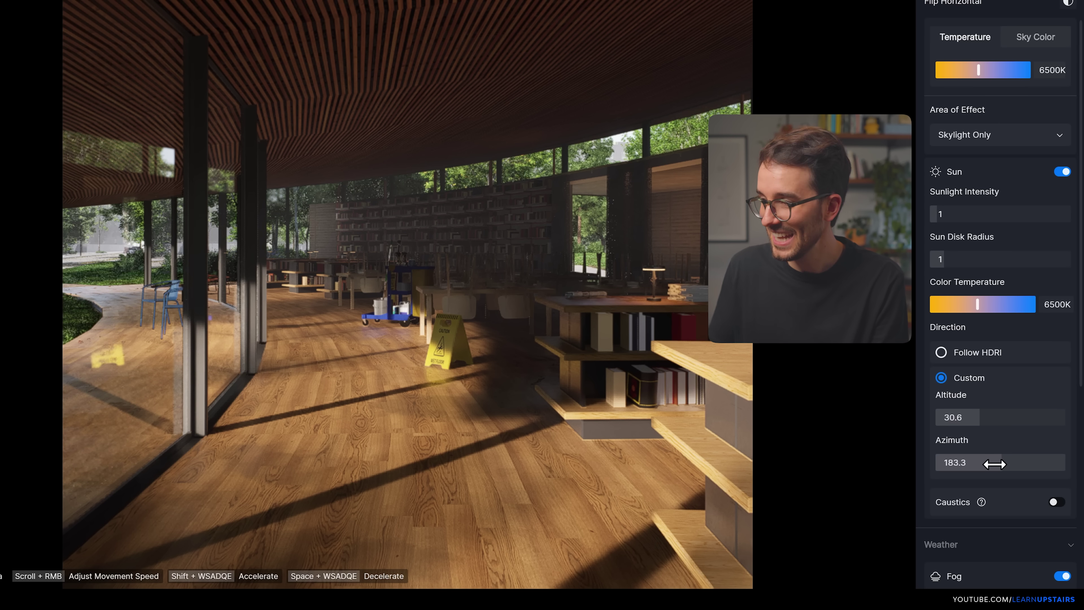
Set the sun altitude to 13 and azimuth to 63 for long, low shadows
drag(994, 464, 946, 462)
drag(958, 416, 953, 420)
drag(949, 463, 958, 464)
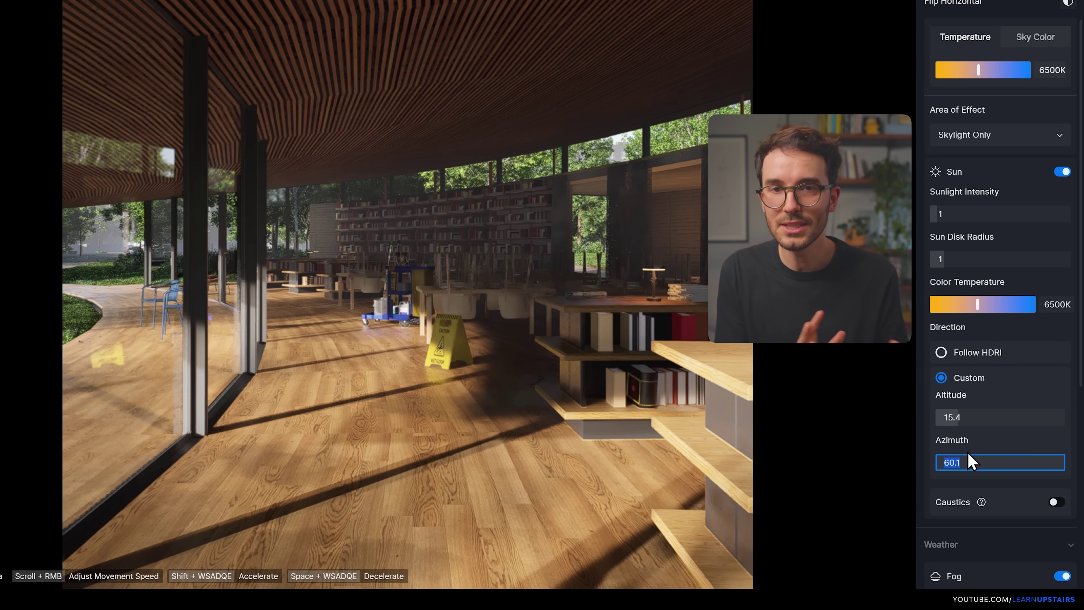
text(62)
key(Return)
drag(968, 419, 956, 418)
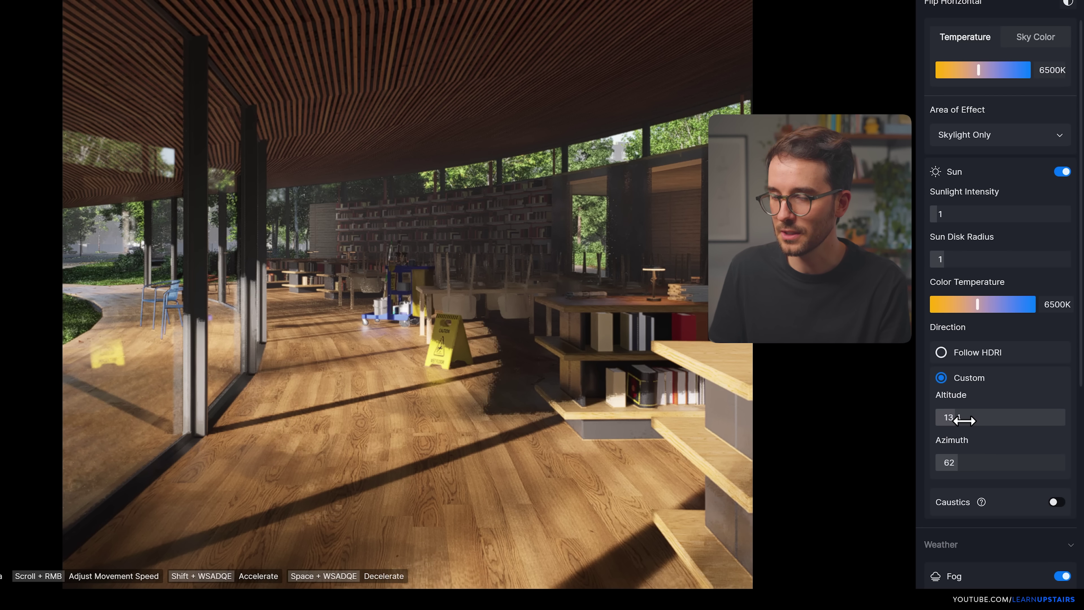
click(967, 421)
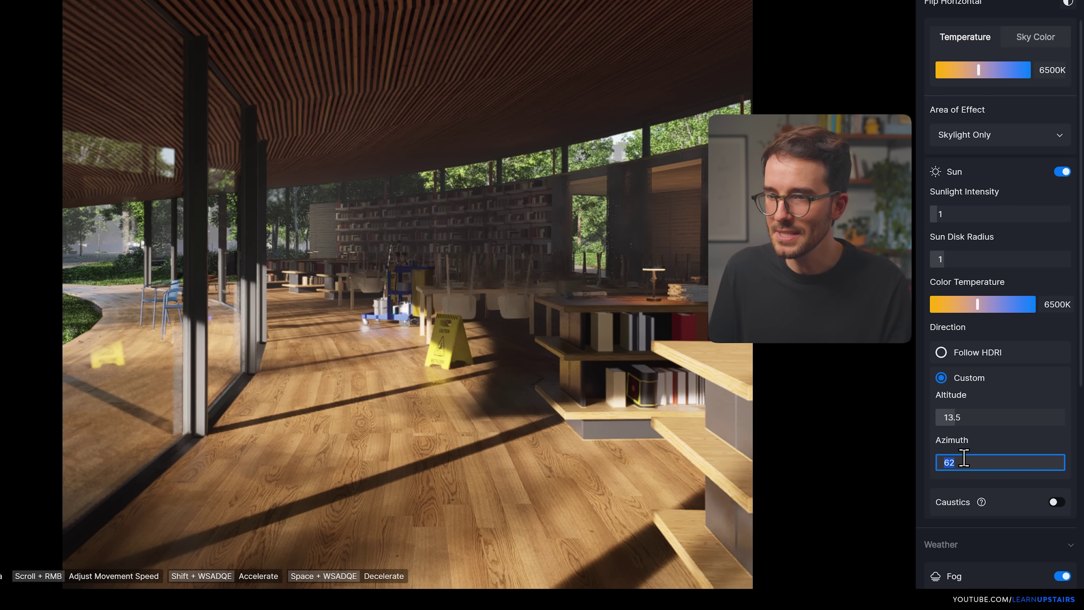
drag(964, 458, 966, 458)
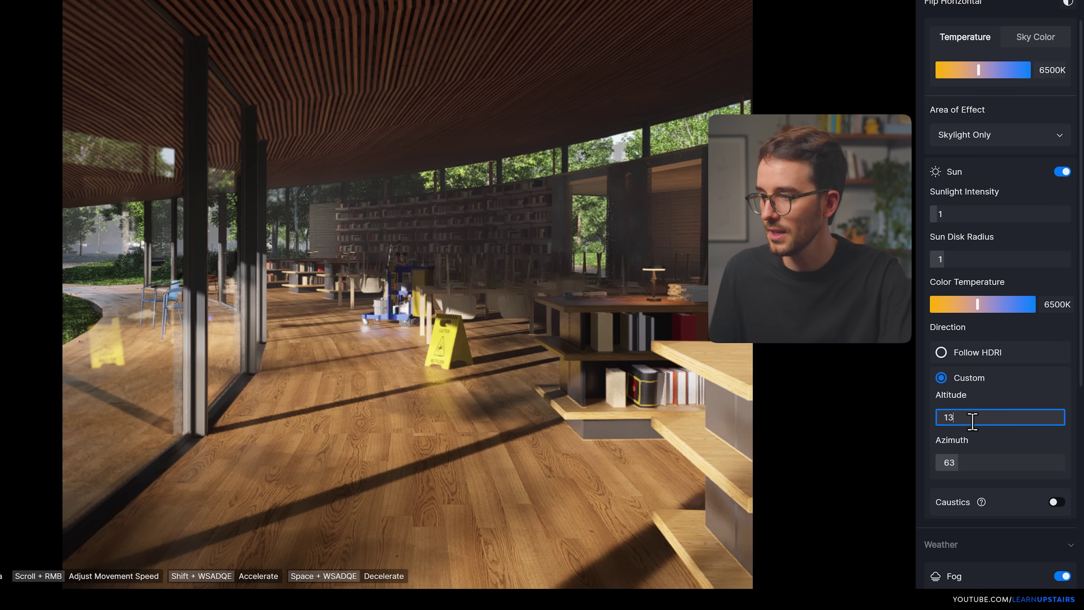
key(Return)
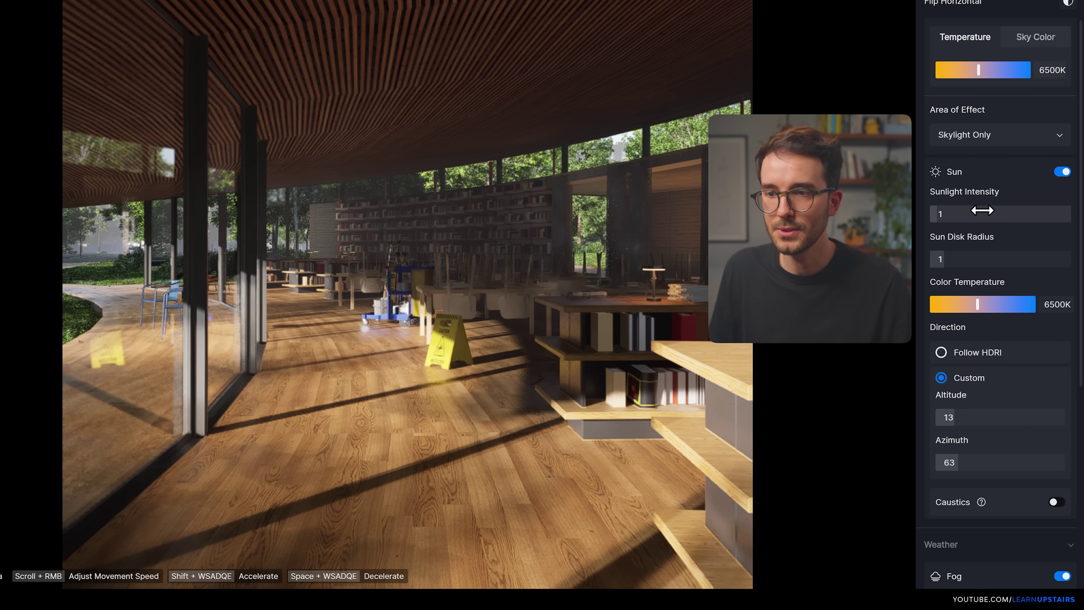